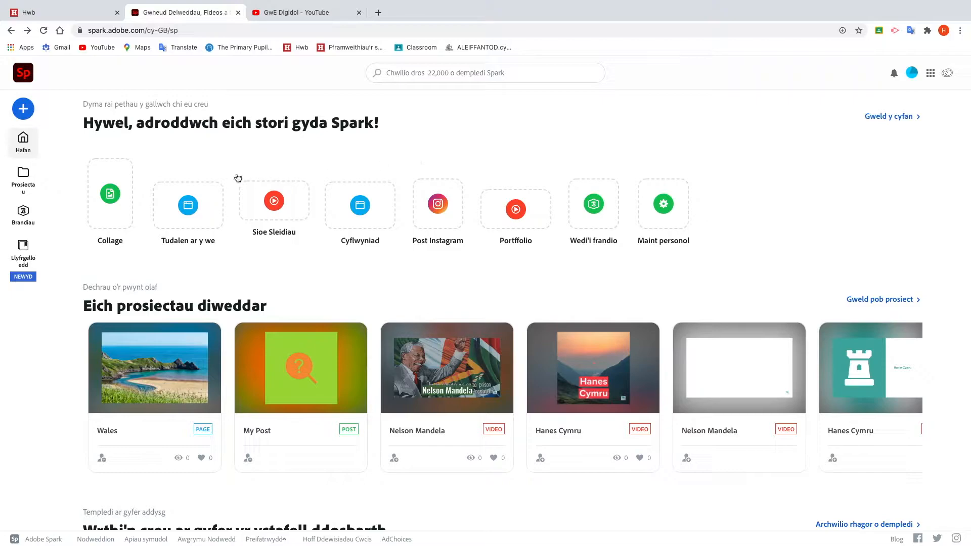
- Create a new web page project (Tudalen ar y we) and title it "Cymru"
left_click(23, 110)
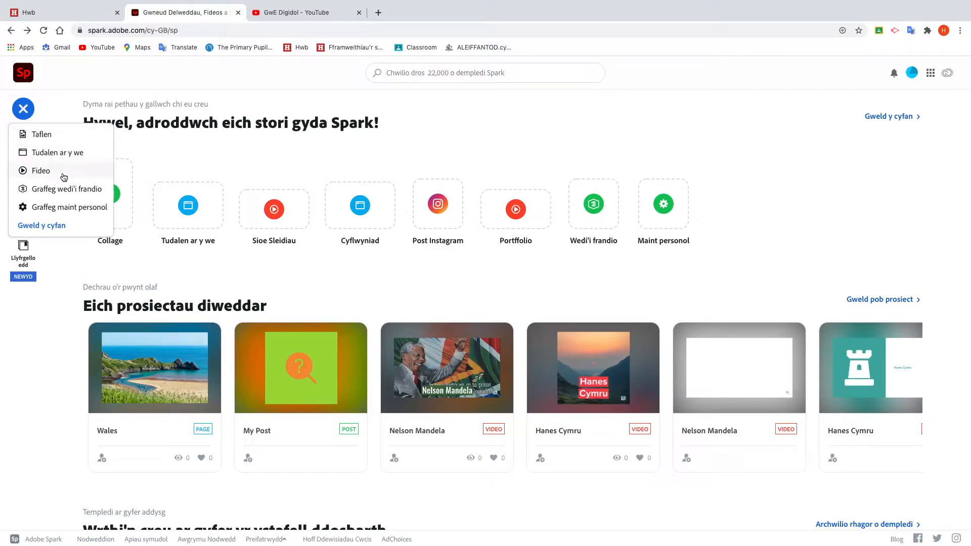
left_click(86, 152)
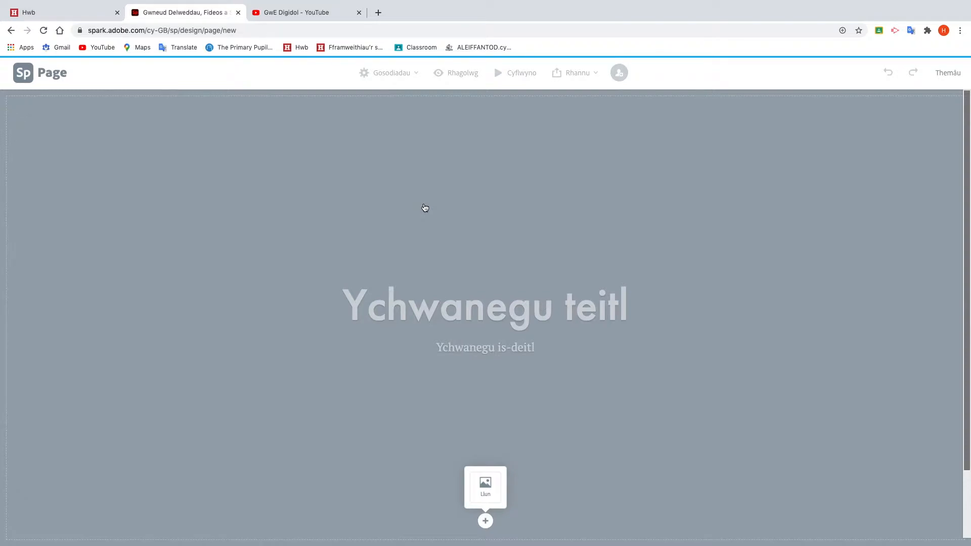
left_click(499, 315)
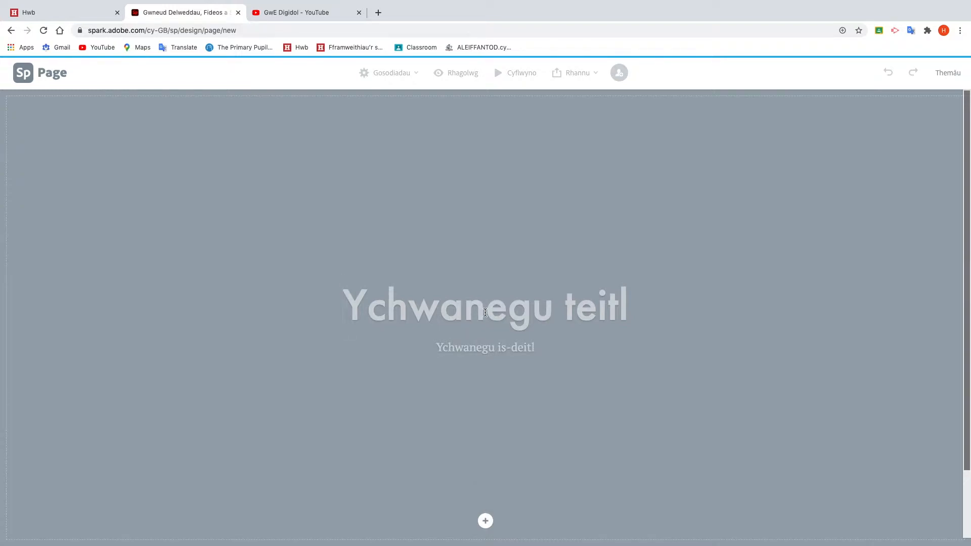
type("Cymr")
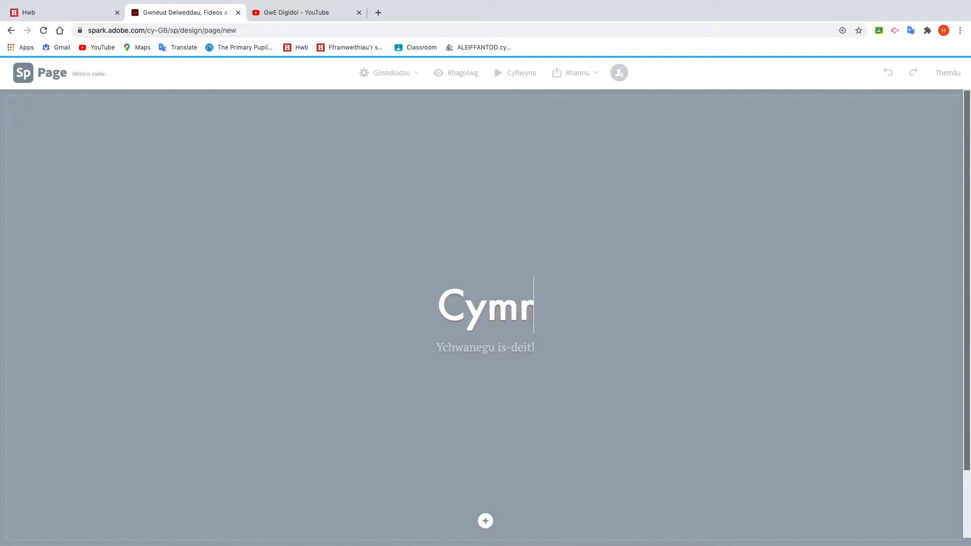
type("u")
- Enter the author's full name as the page subtitle, with both the first name and the surname capitalised
left_click(485, 349)
type("Hywel roberts")
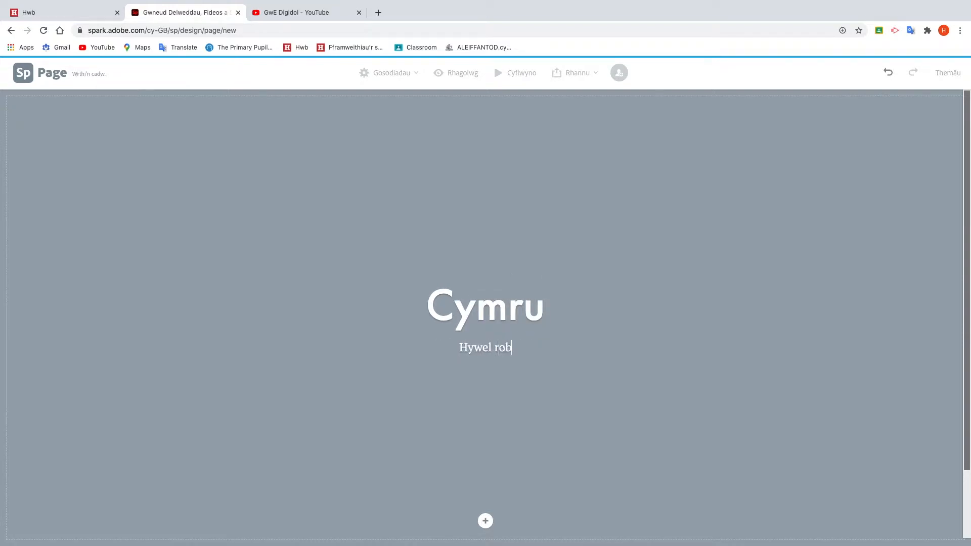
key("Left")
key("Left")
key("Left")
key("Left")
key("Left")
key("Left")
key("BackSpace")
type("R")
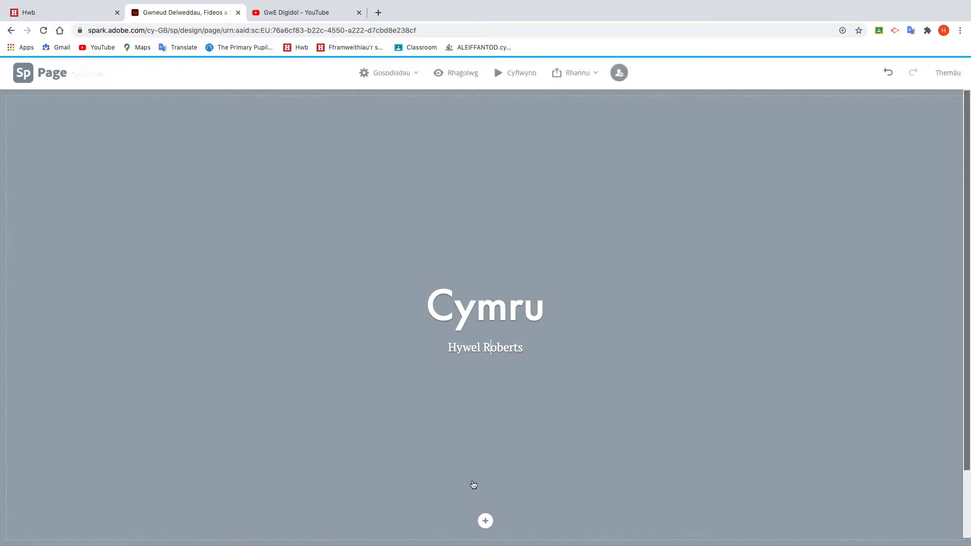
- Open the picture sources for the title section's background image
left_click(486, 521)
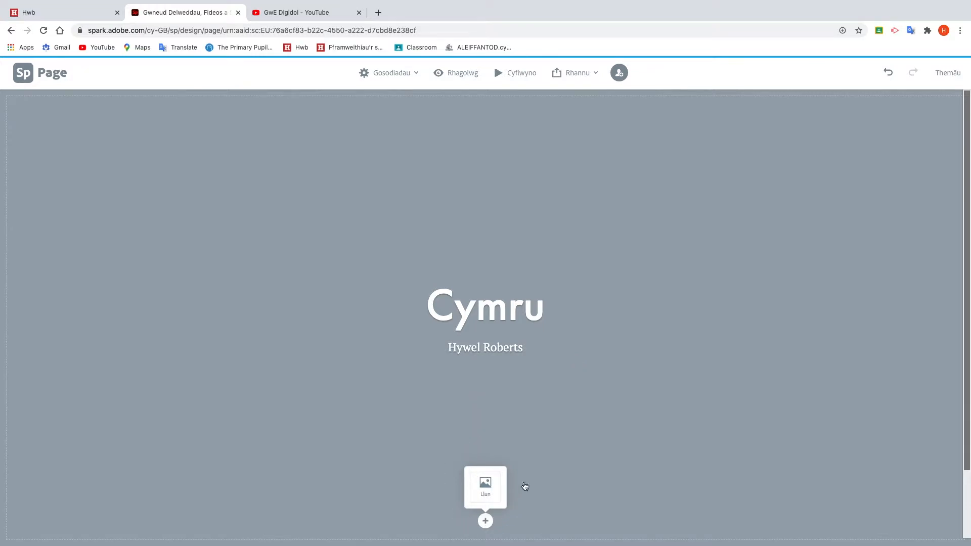
left_click(486, 493)
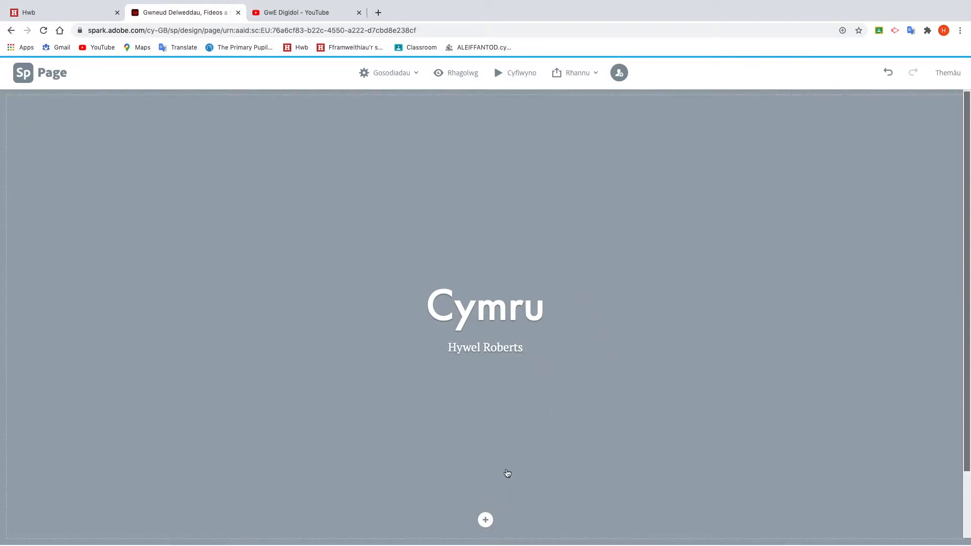
left_click(484, 521)
left_click(486, 483)
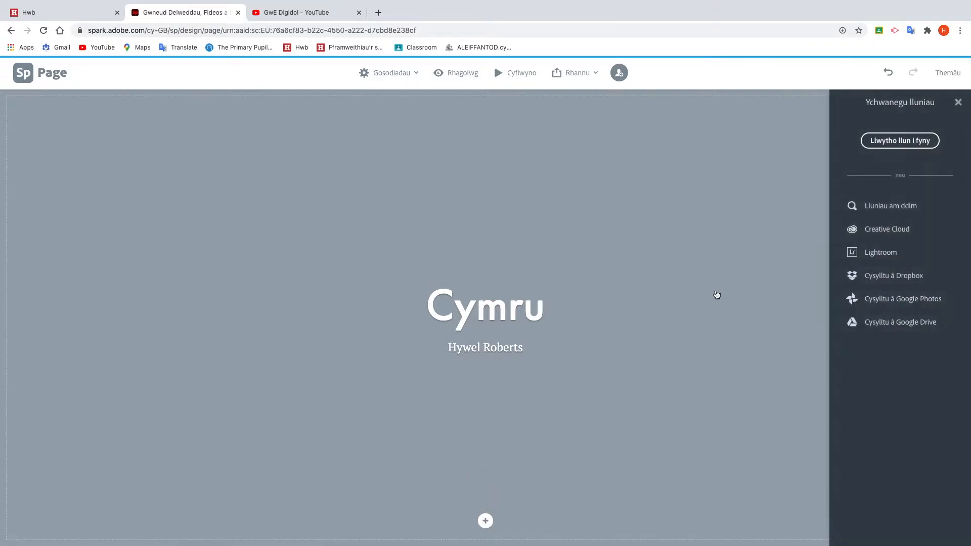
left_click(897, 144)
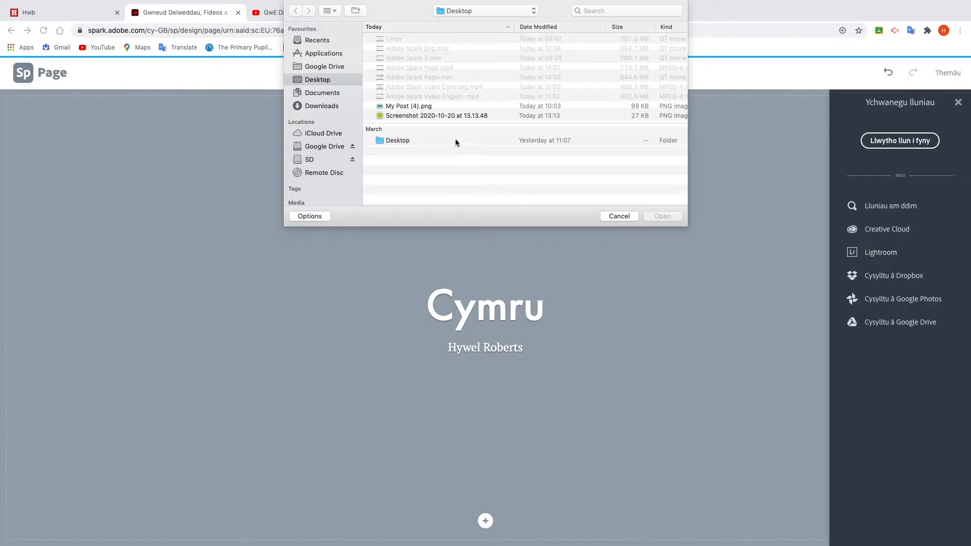
left_click(617, 217)
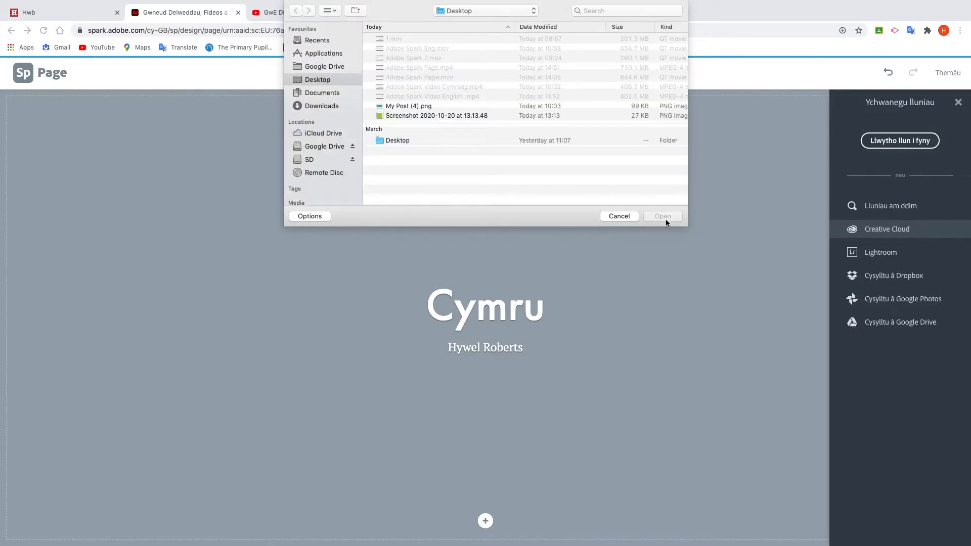
left_click(618, 217)
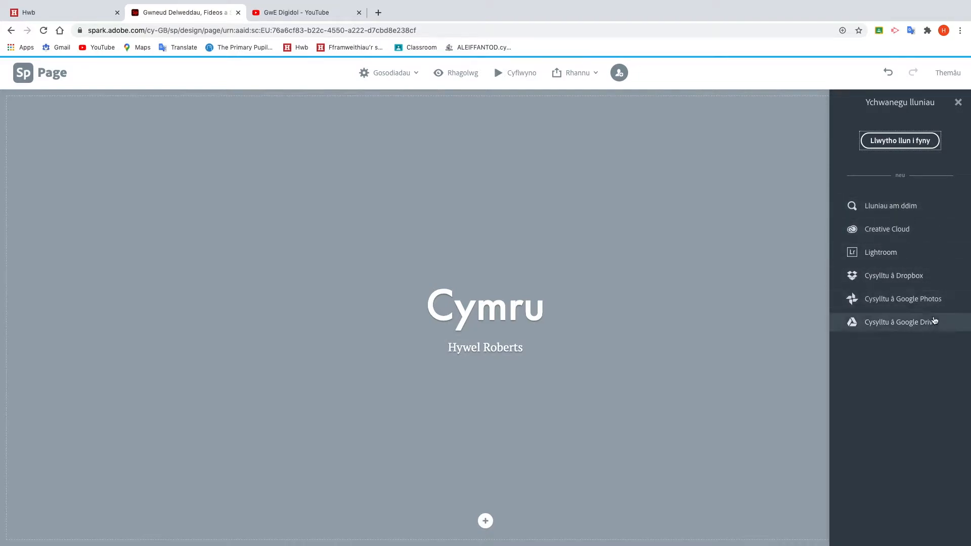
- Search the free photos for "CYMRU" and use the photo of the bridge behind coastal rocks as the title background
left_click(895, 207)
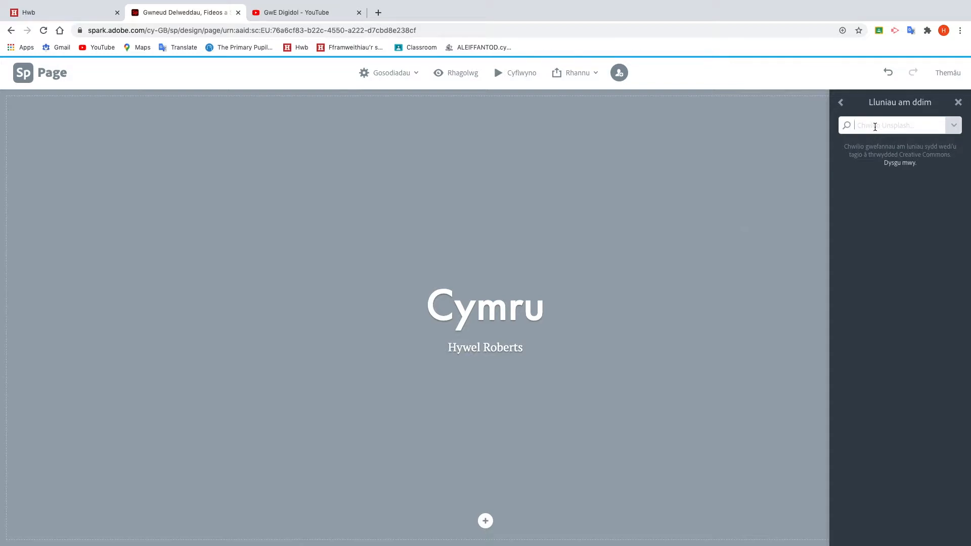
type("CYMRU")
key("Return")
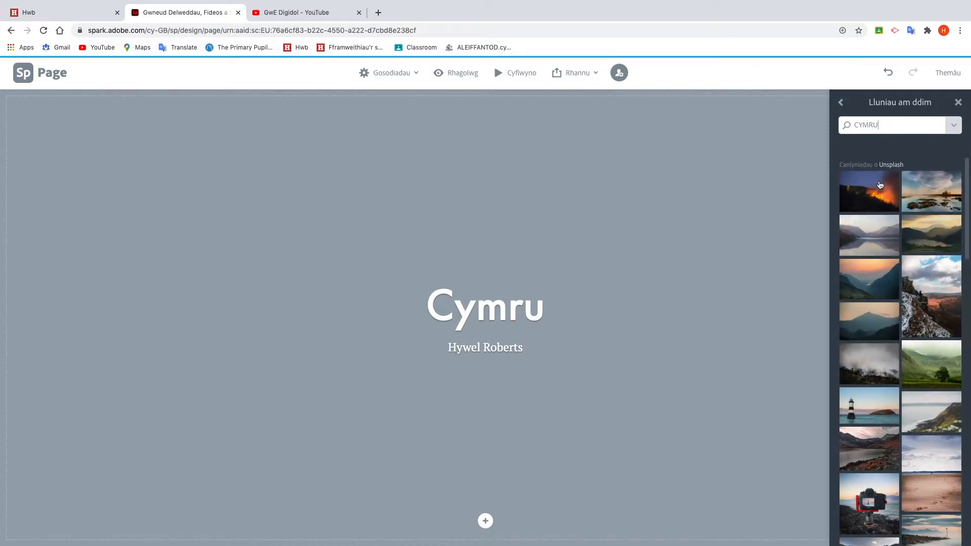
scroll(910, 252, "down", 5)
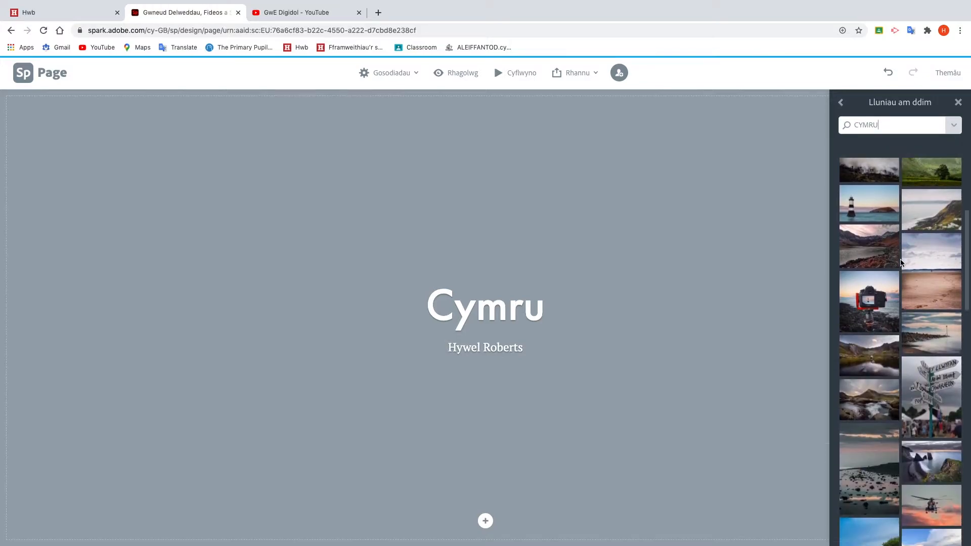
scroll(895, 264, "down", 5)
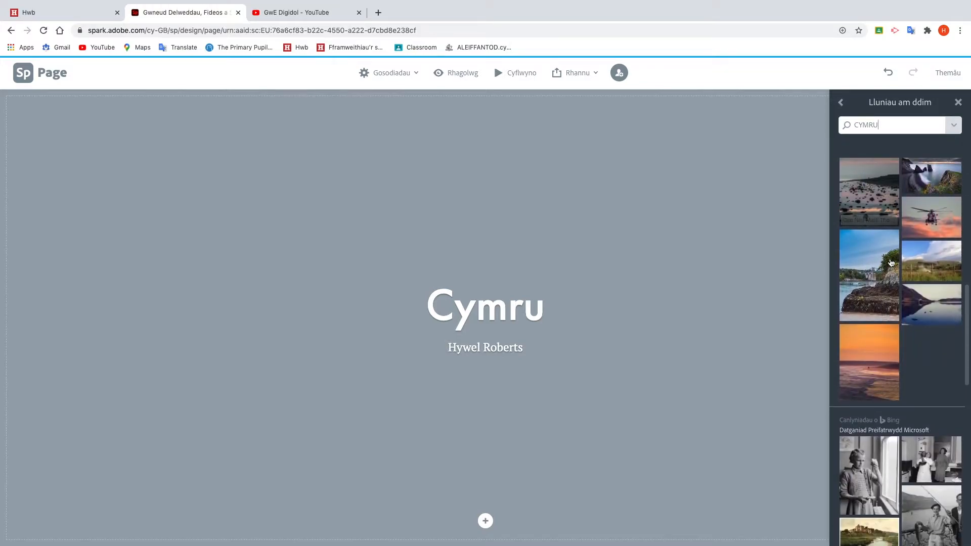
left_click(869, 251)
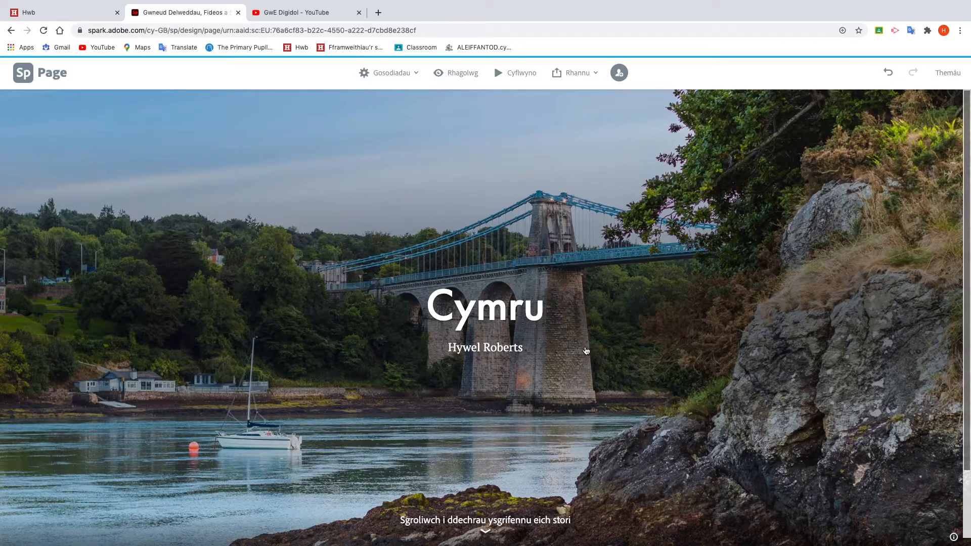
- Add a split layout section (Rhannu'r cynllun) below the title section
scroll(587, 351, "down", 3)
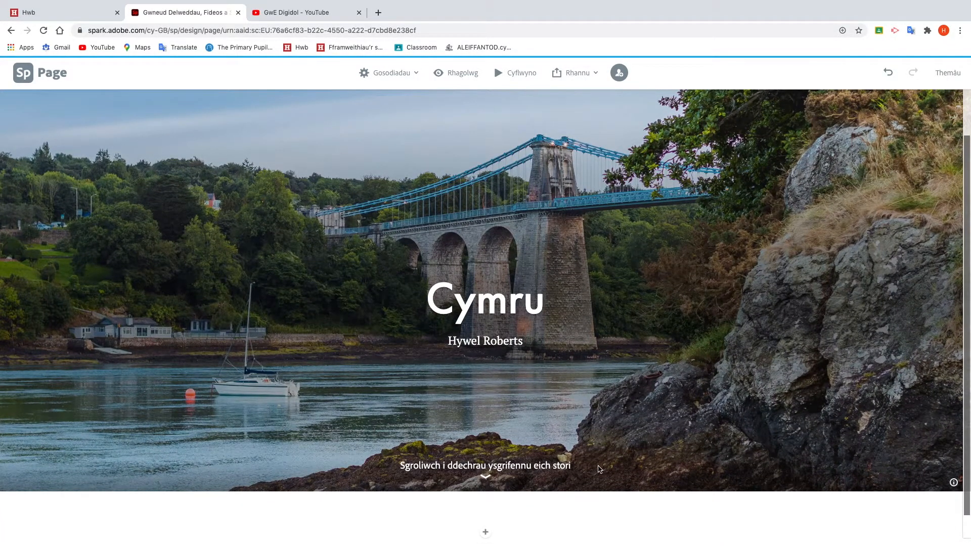
scroll(597, 348, "down", 1)
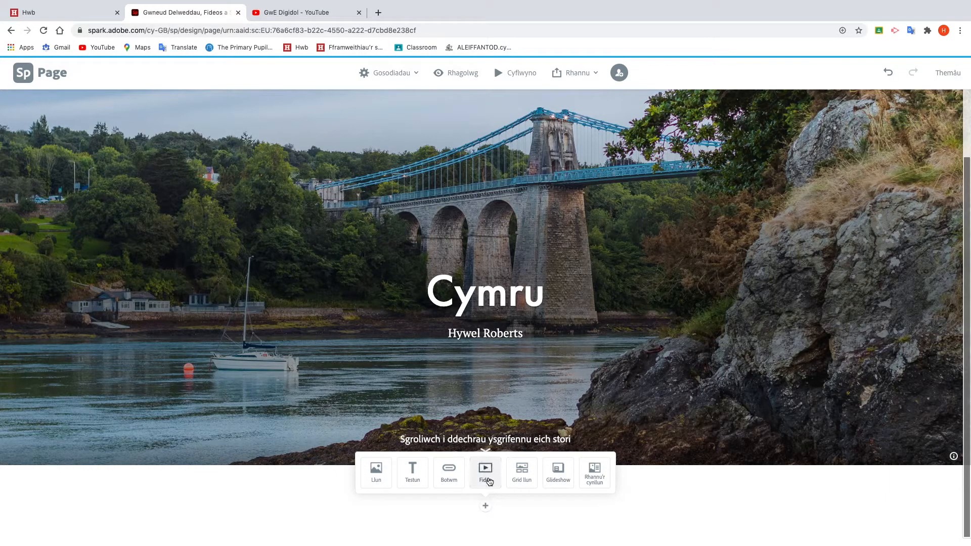
left_click(596, 471)
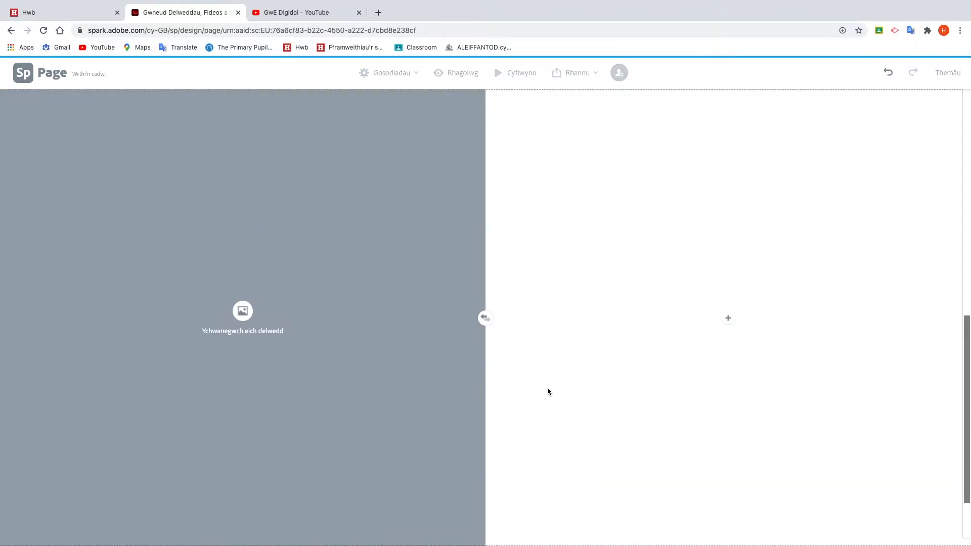
- Search the free photos for "Cardiff" and place the bronze building with large inscribed lettering in the split layout's image half
left_click(242, 311)
double_click(860, 125)
type("C")
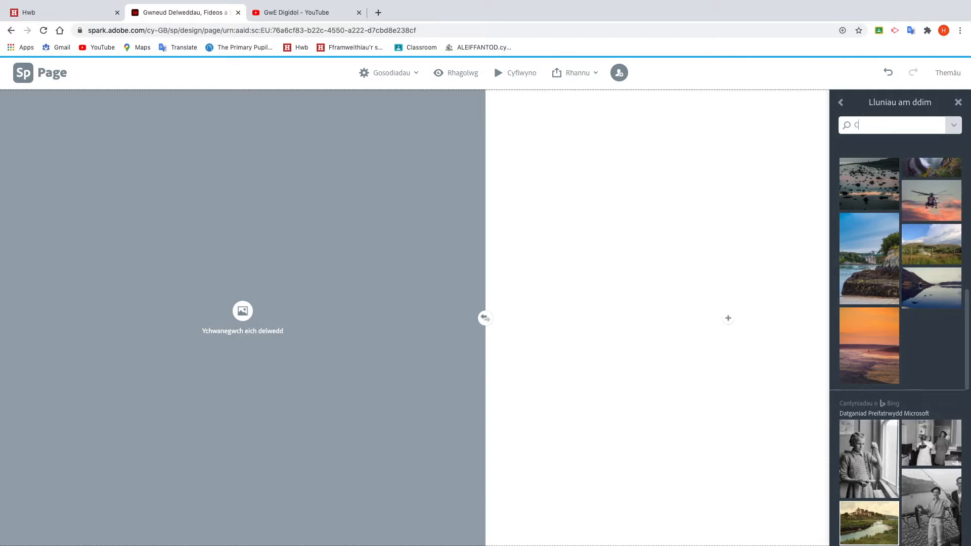
type("ardiff")
key("Return")
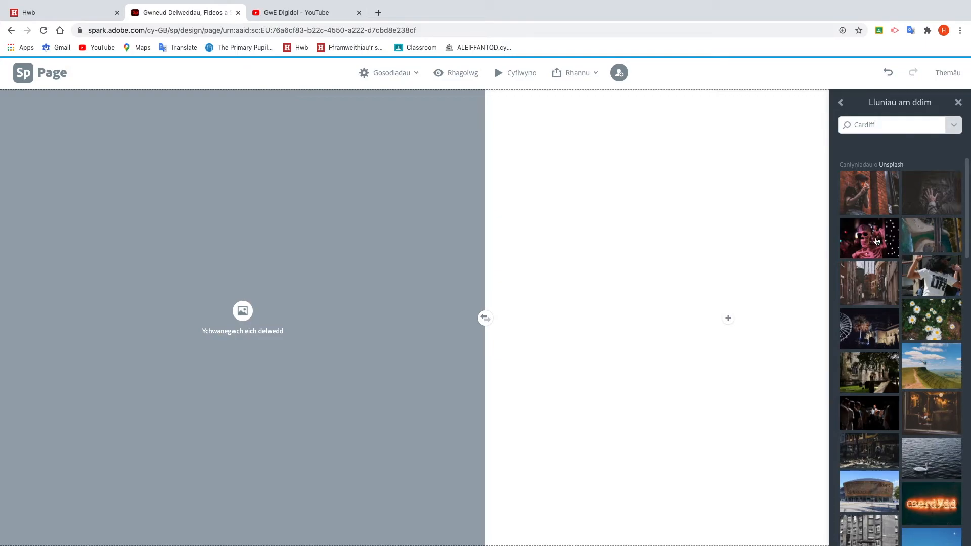
scroll(883, 344, "down", 3)
left_click(872, 361)
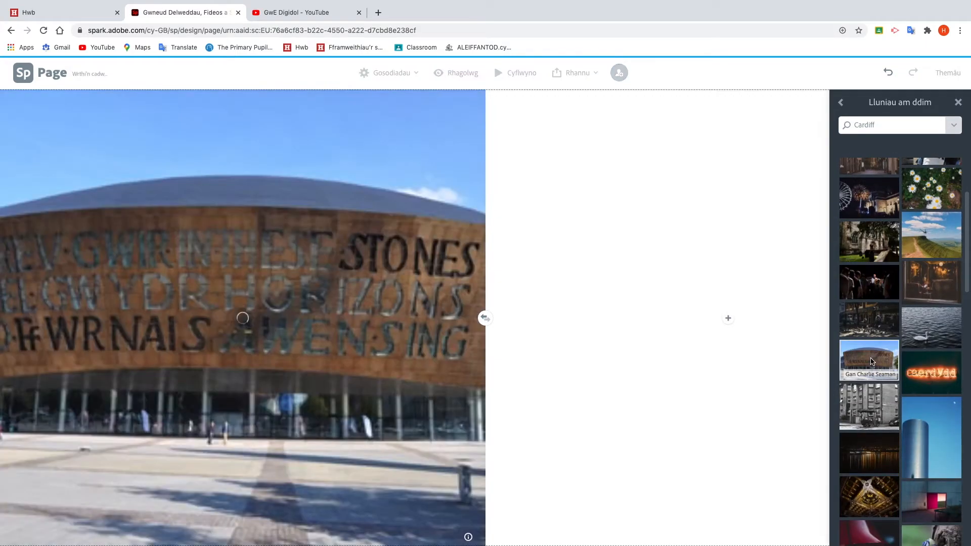
left_click(606, 320)
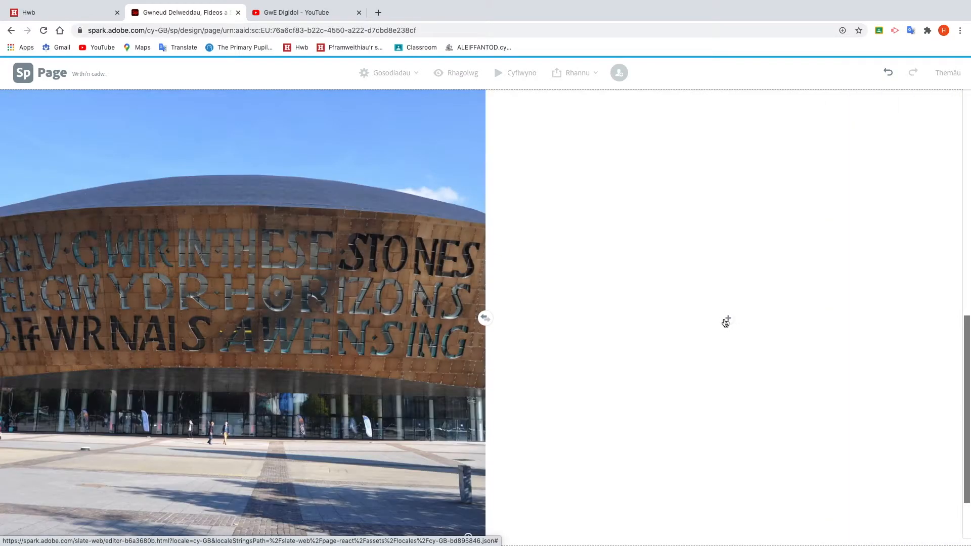
- Add a text block reading "Prif Ddinas - Caerdydd" to the blank half of the split layout
left_click(726, 321)
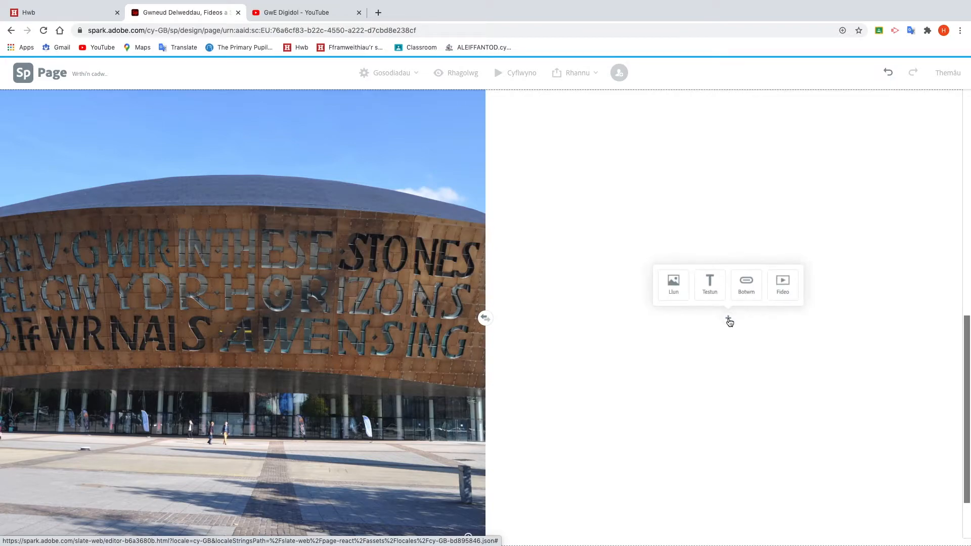
left_click(716, 295)
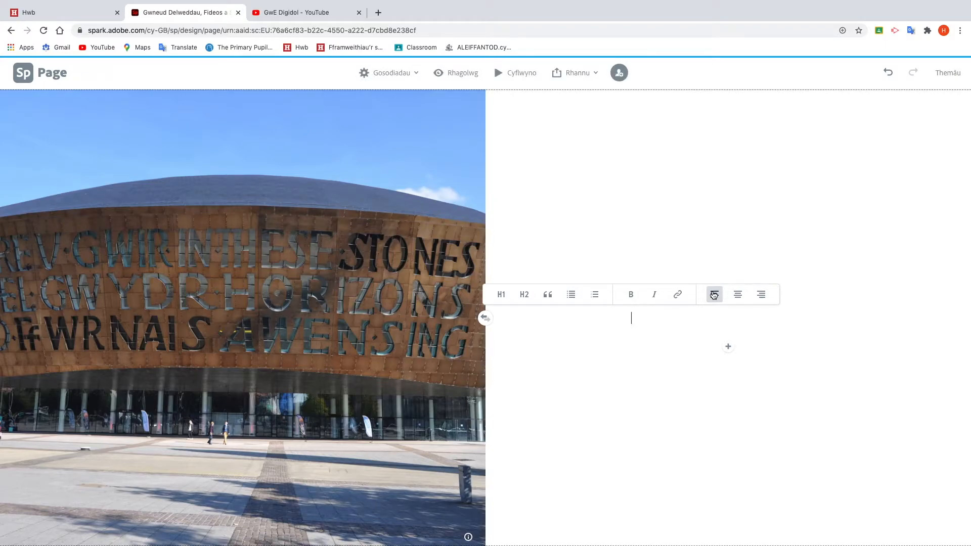
type("Prif Ddinas -")
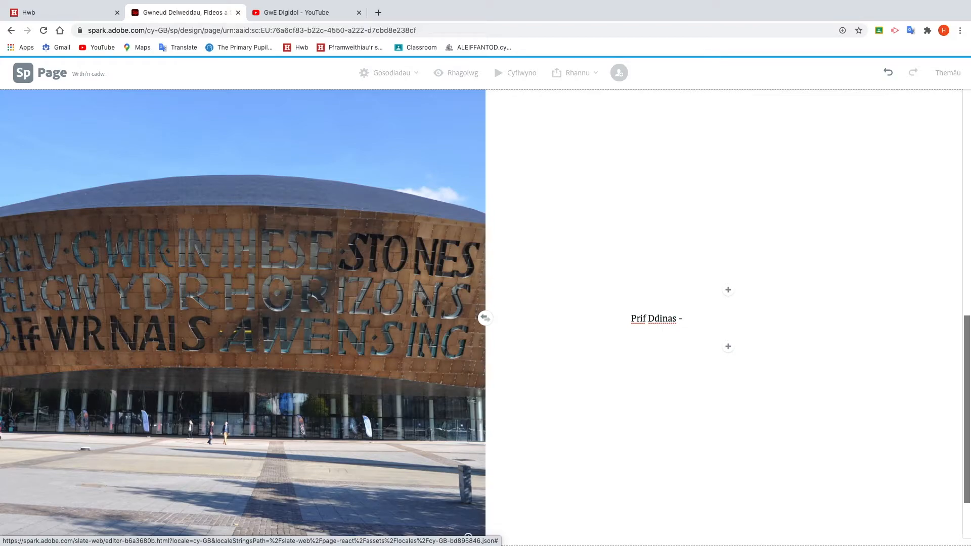
type(" Caerdydd")
- Format the "Prif Ddinas - Caerdydd" text as an H2 heading and centre it
left_click(744, 316)
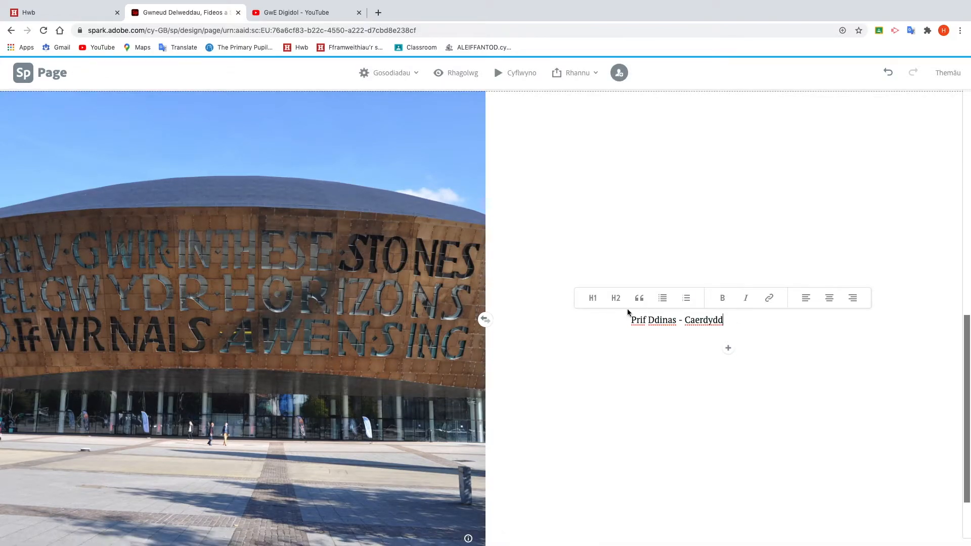
left_click(597, 301)
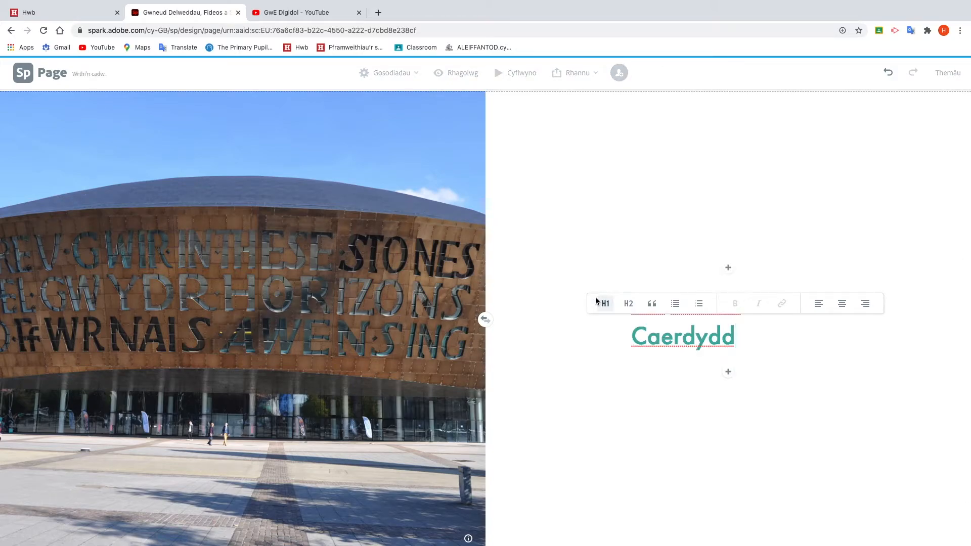
left_click(629, 304)
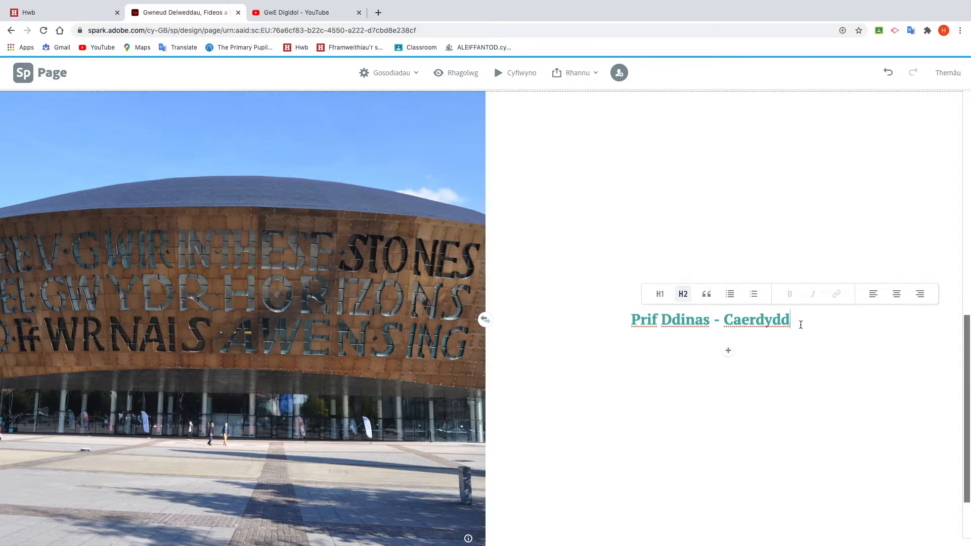
left_click(897, 294)
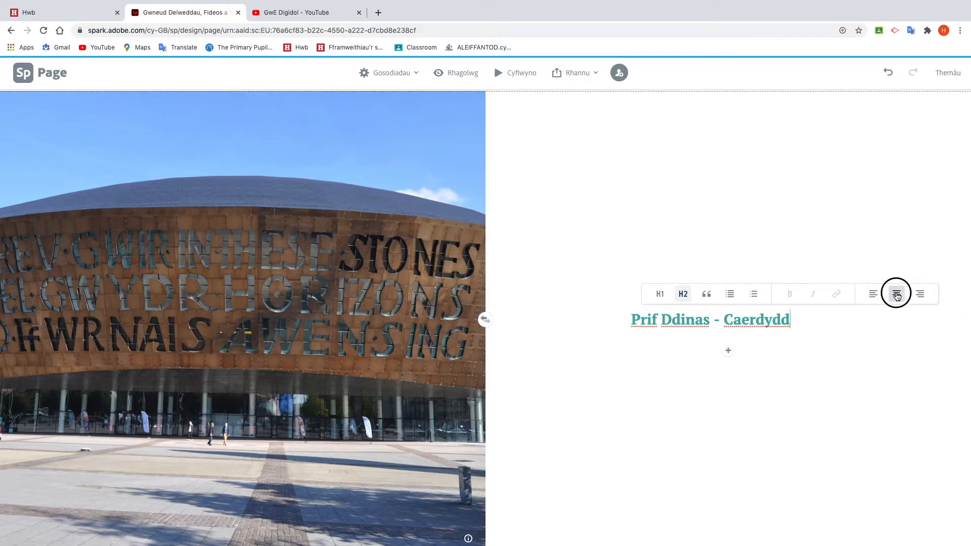
left_click(897, 294)
left_click(897, 294)
left_click(847, 345)
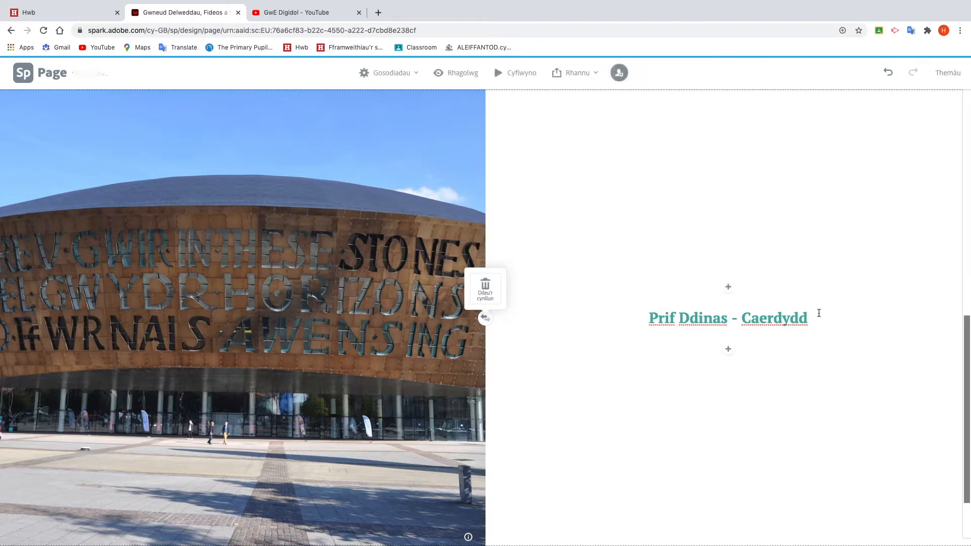
- Insert the free Cardiff photo of three people under large park trees above the "Prif Ddinas - Caerdydd" heading
scroll(763, 248, "up", 1)
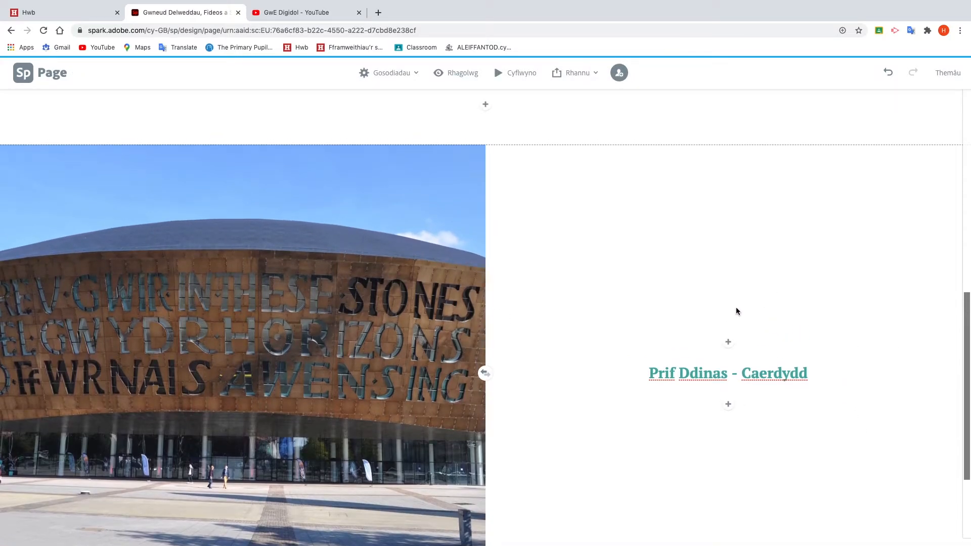
left_click(729, 344)
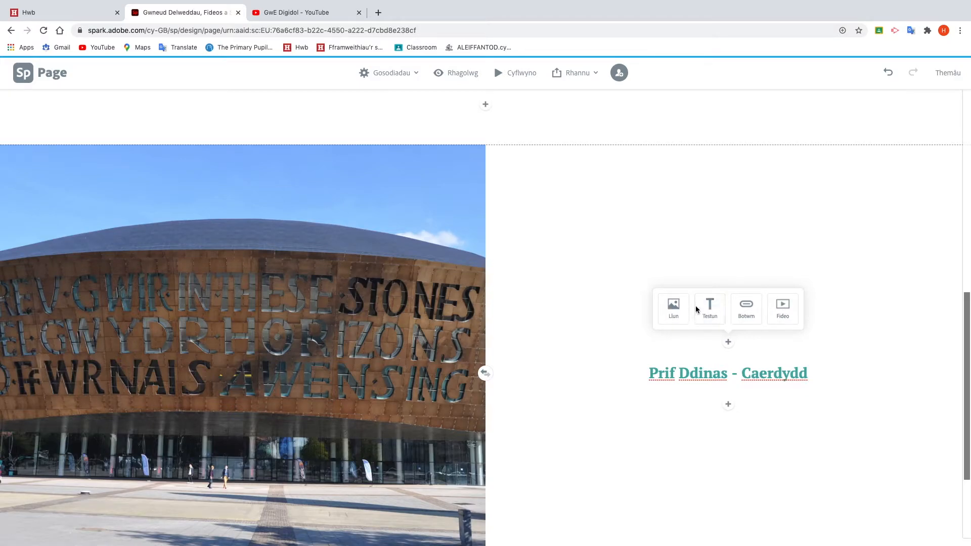
left_click(673, 304)
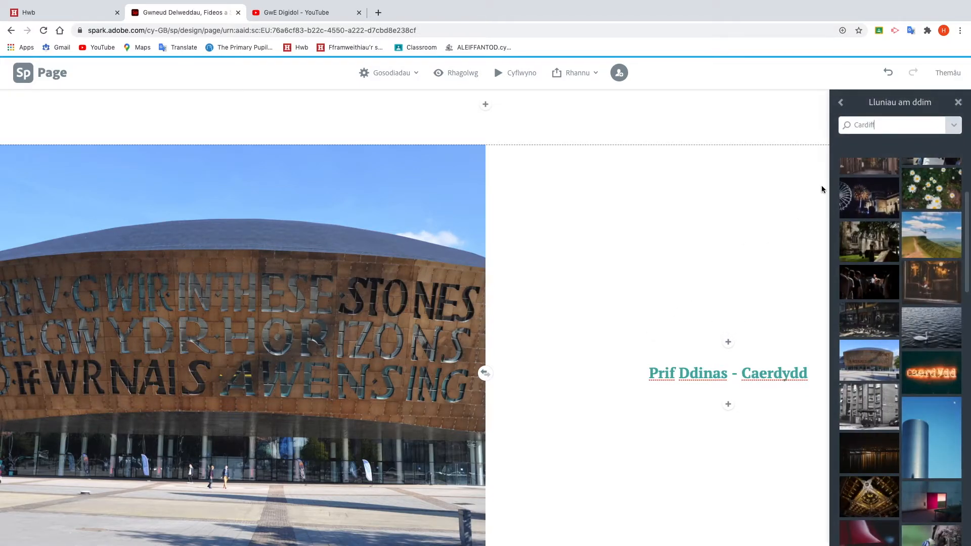
scroll(891, 283, "down", 6)
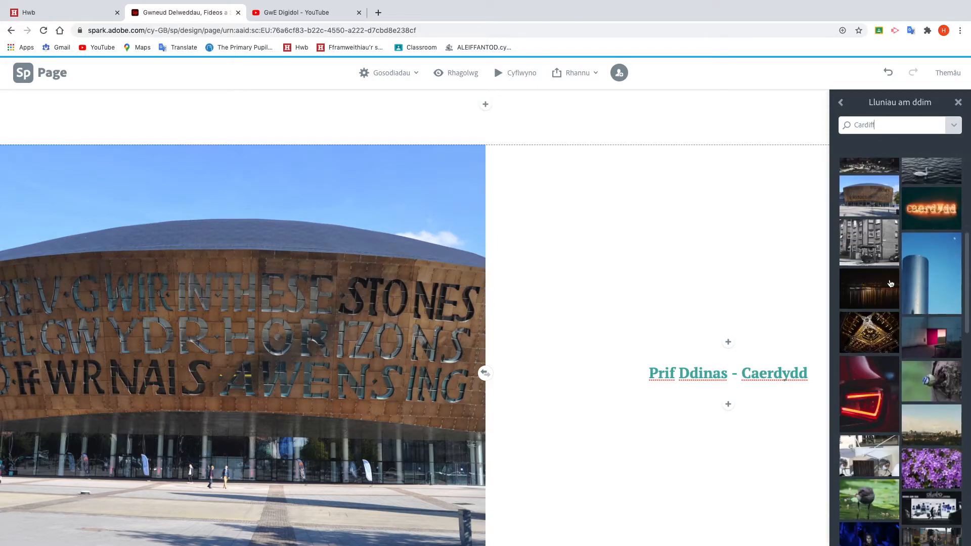
scroll(891, 283, "down", 10)
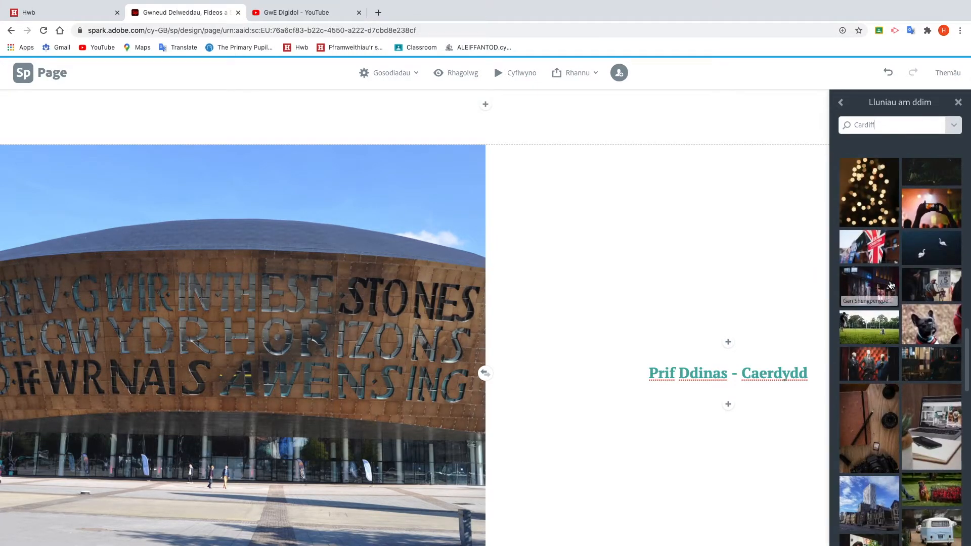
left_click(892, 284)
scroll(880, 294, "down", 2)
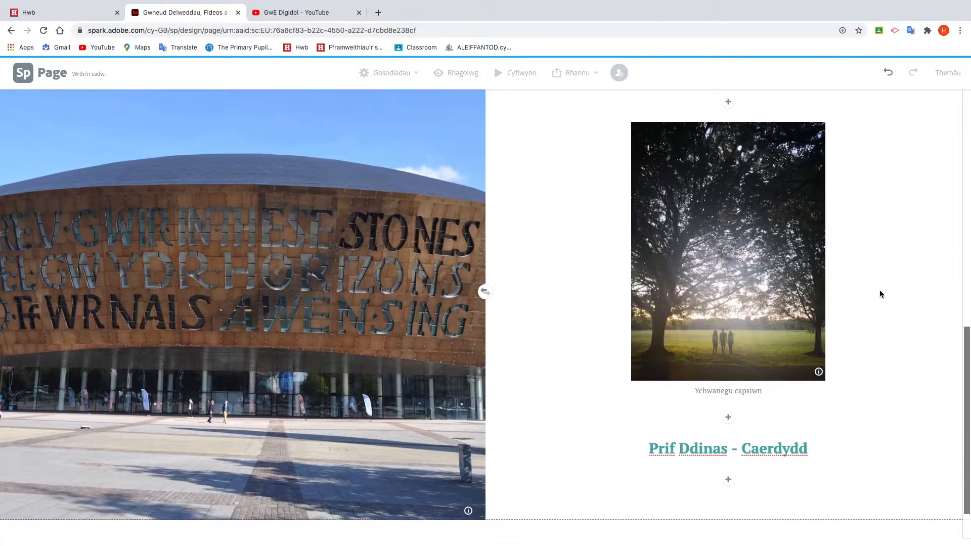
- Caption the park photo "Parc Caerdydd"
left_click(736, 398)
type("Parc Caerdydd")
left_click(880, 369)
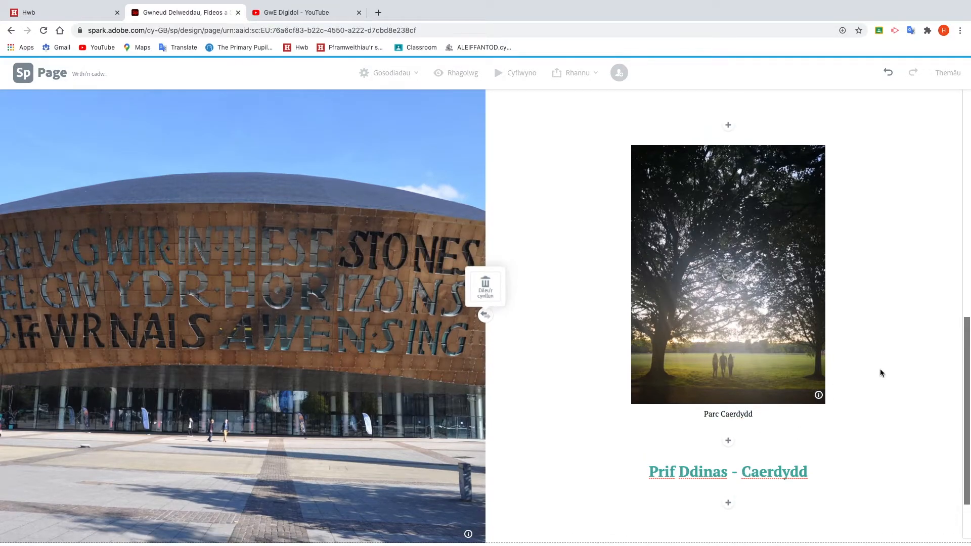
- Add an embedded video block below the "Prif Ddinas - Caerdydd" heading in the split layout
scroll(769, 430, "down", 2)
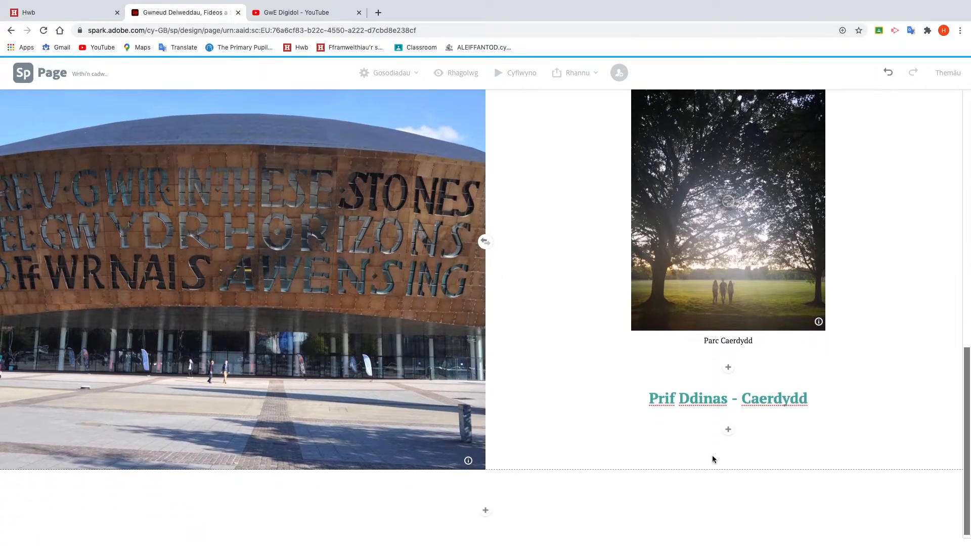
left_click(729, 430)
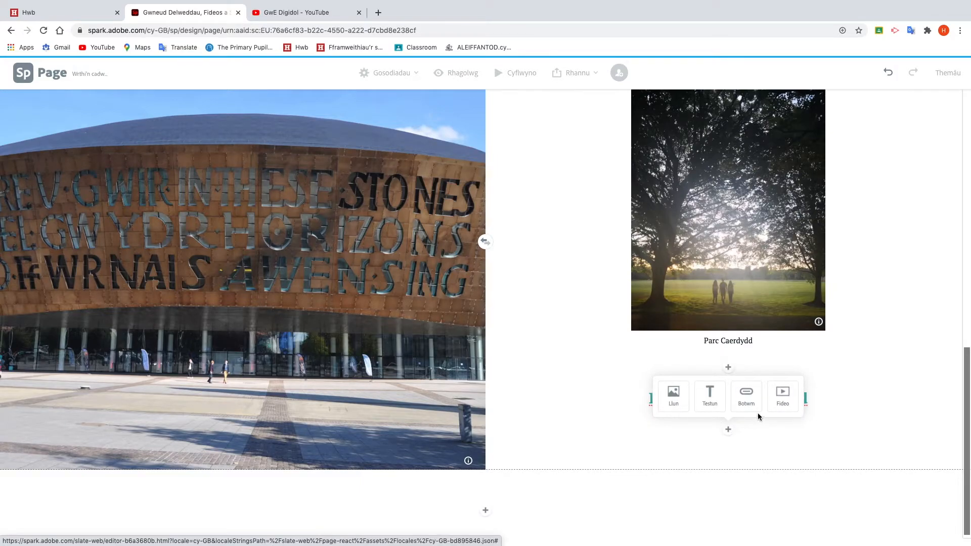
left_click(784, 399)
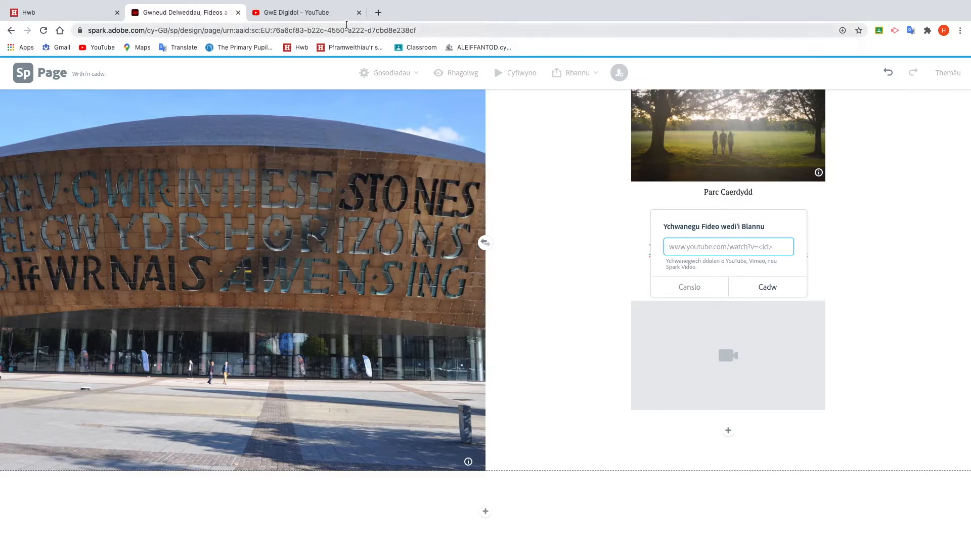
- Open YouTube in a new browser tab and search for "caerdydd"
left_click(378, 12)
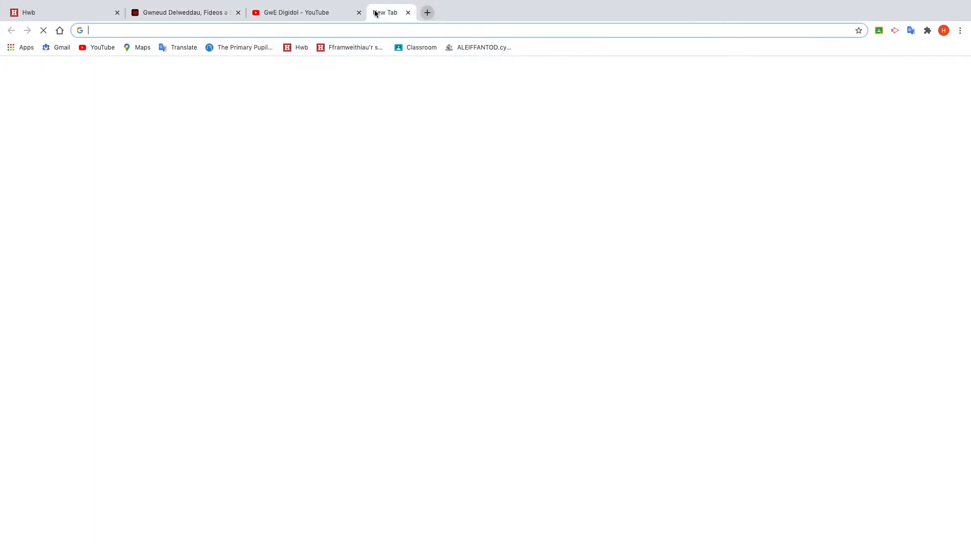
type("you")
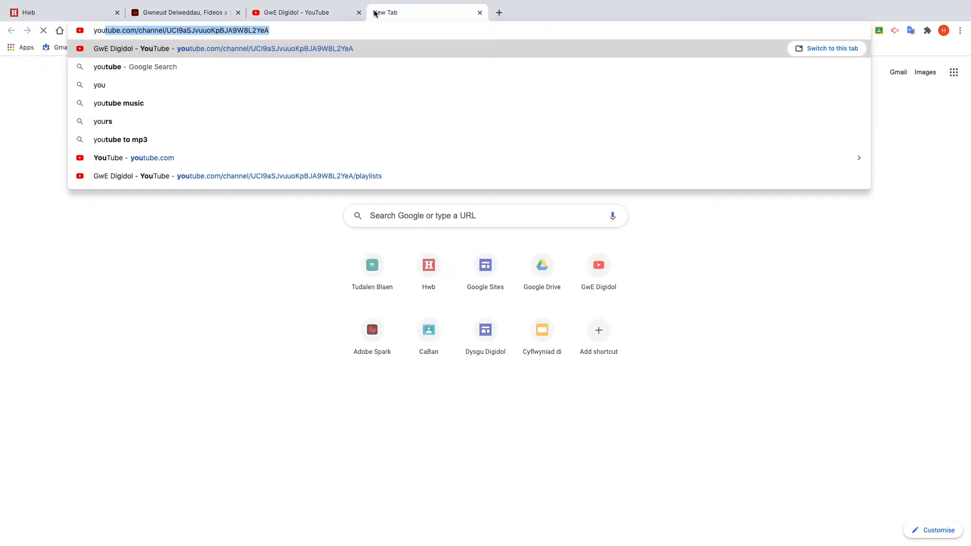
key("Return")
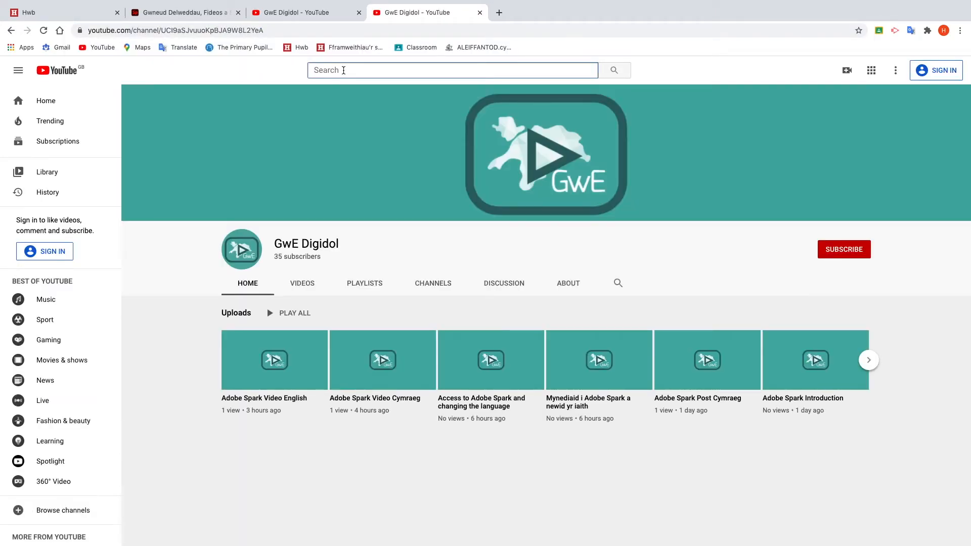
left_click(344, 70)
type("caerdydd")
key("Return")
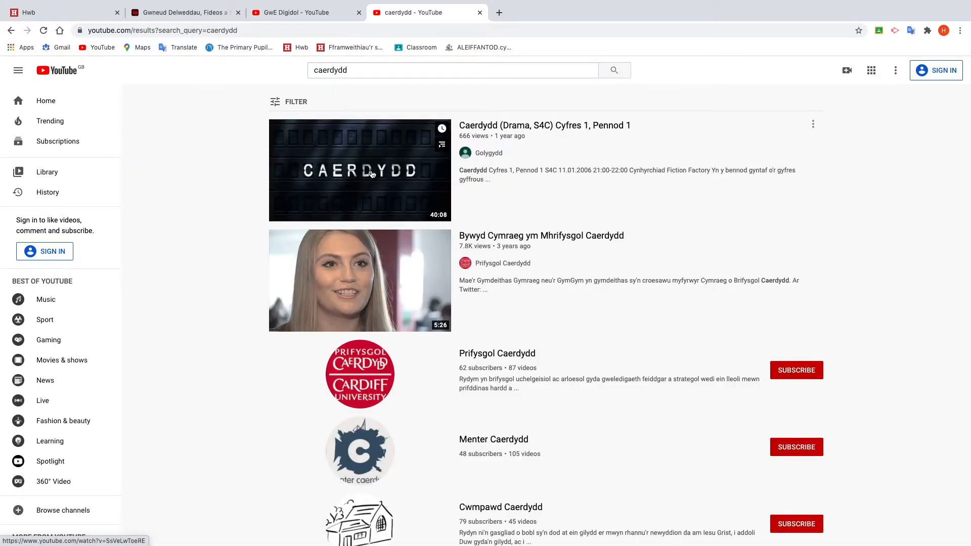
- Find the video "The lovely City of Cardiff - Caerdydd" among the search results and open it
scroll(372, 174, "down", 8)
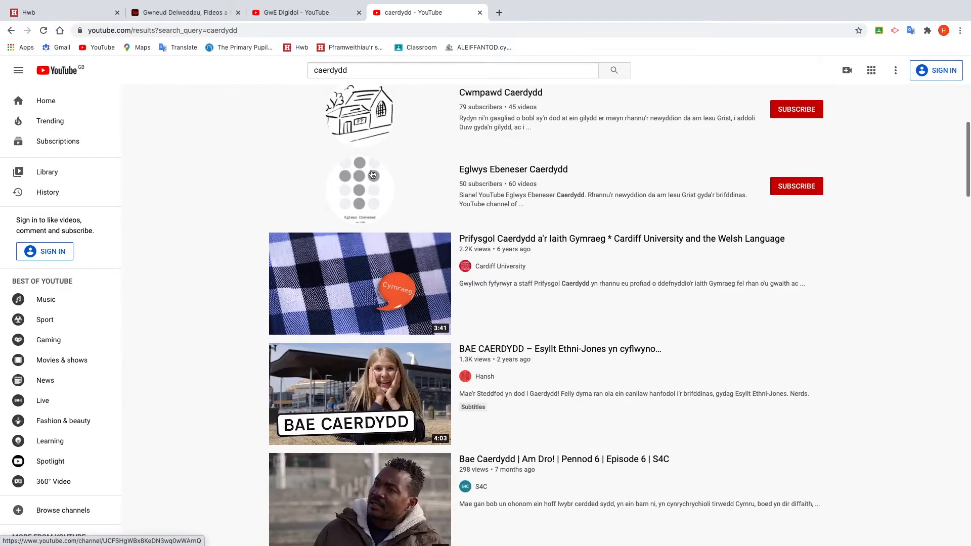
scroll(372, 174, "down", 3)
scroll(437, 200, "down", 3)
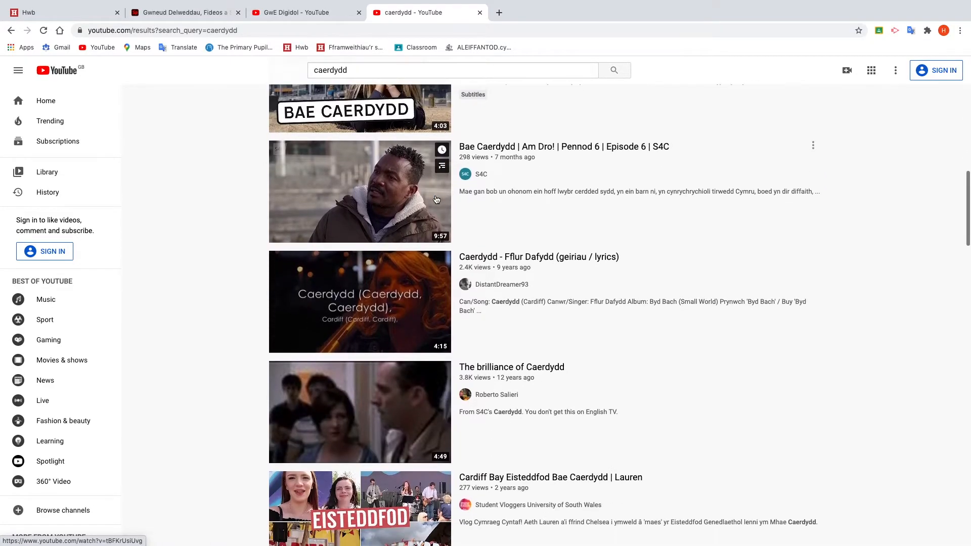
scroll(437, 200, "down", 9)
scroll(396, 278, "down", 7)
scroll(356, 248, "down", 17)
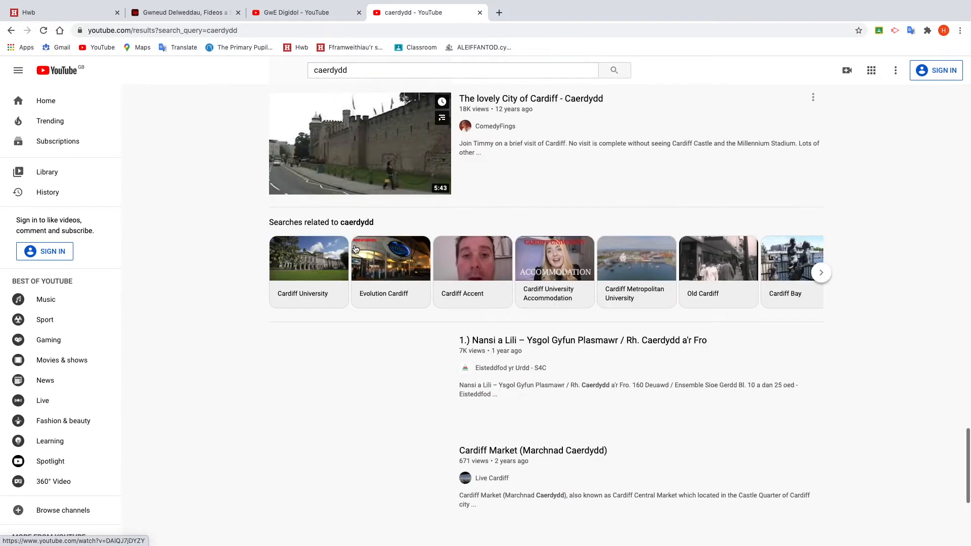
scroll(541, 198, "up", 2)
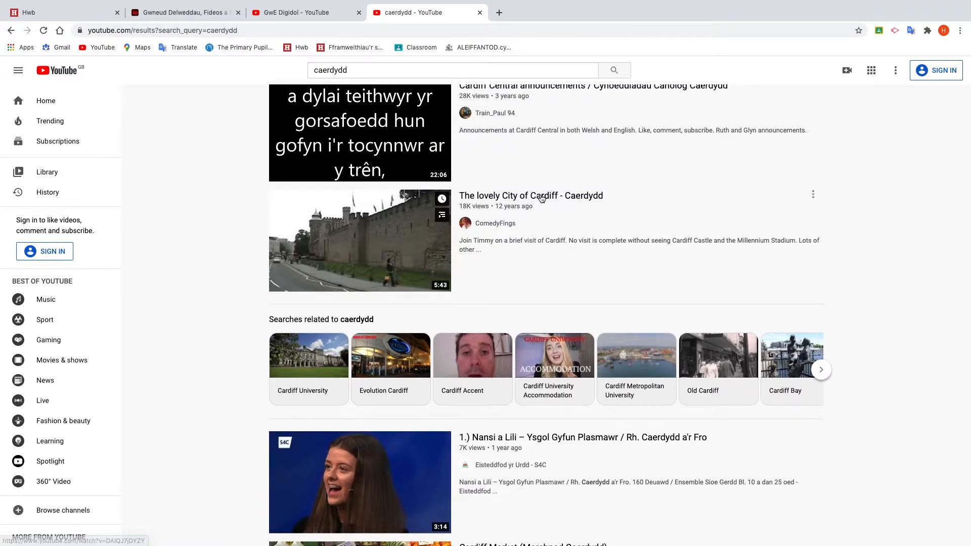
left_click(541, 198)
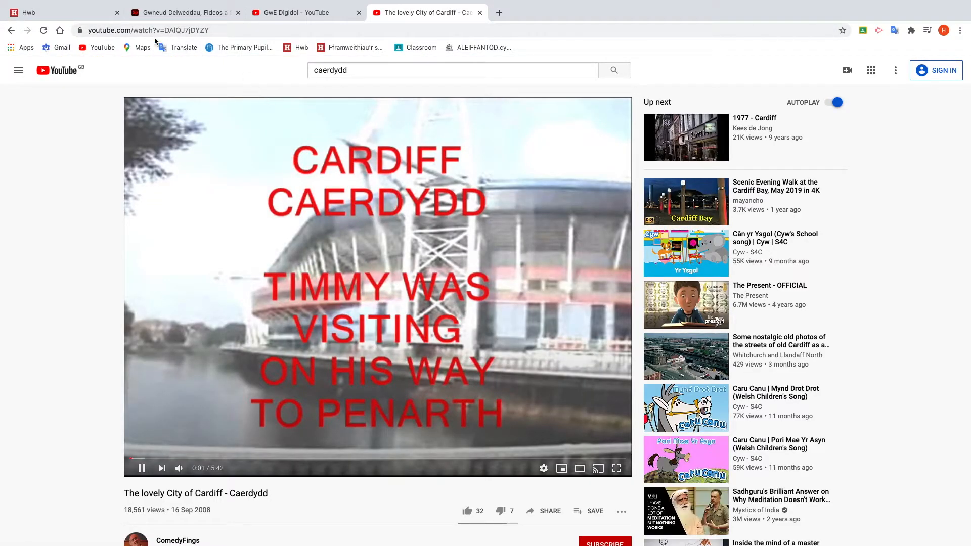
- Copy the web address of "The lovely City of Cardiff - Caerdydd", pause it, and embed it in the Adobe Spark page's video block
left_click(127, 29)
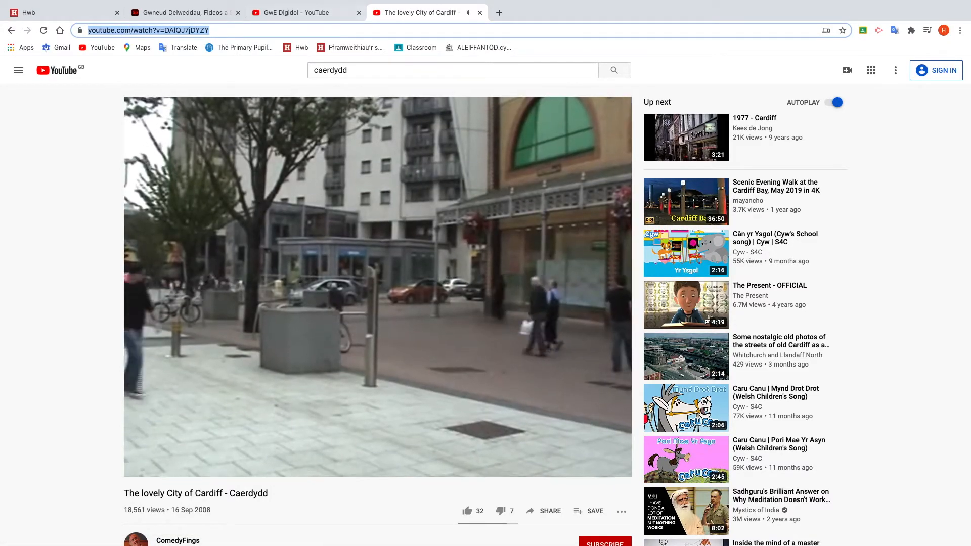
left_click(359, 317)
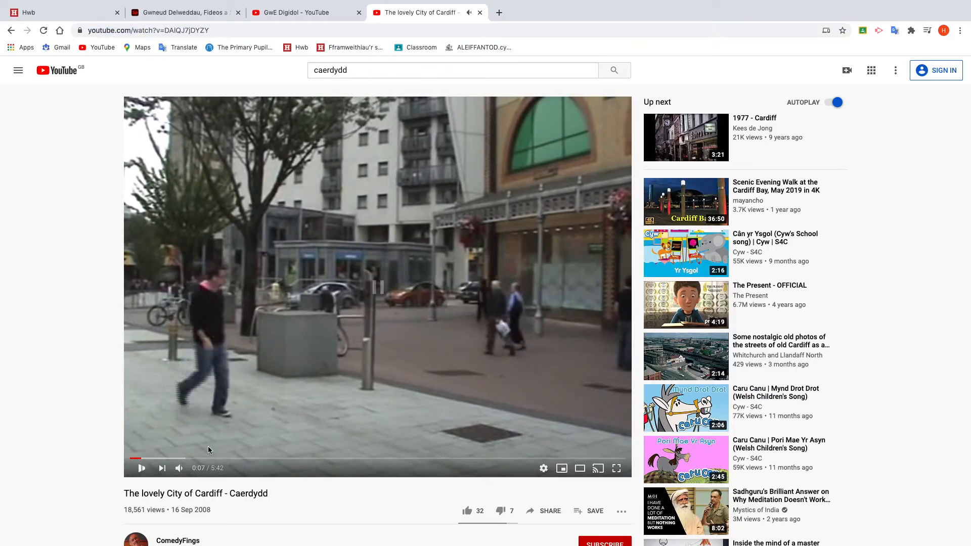
left_click(182, 13)
left_click(722, 245)
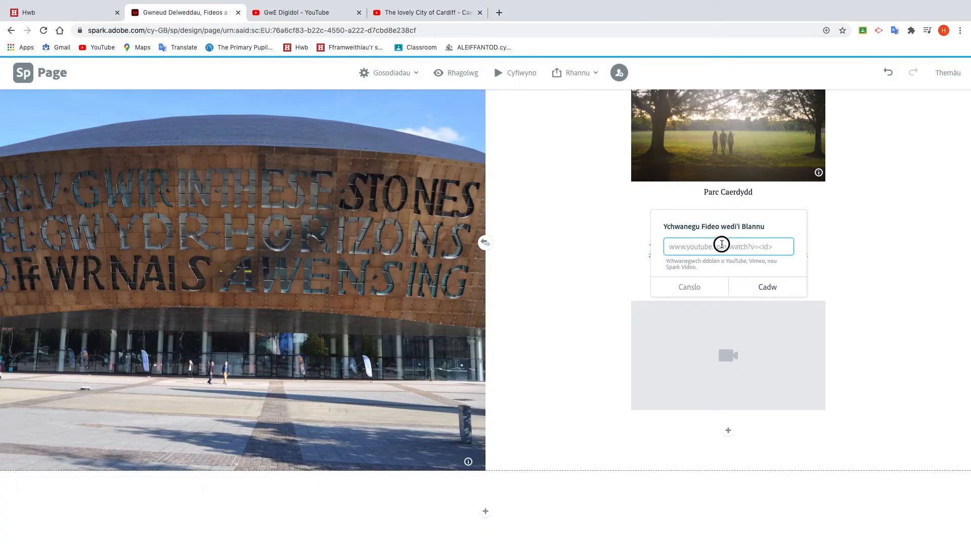
type("https://www.youtube.com/watch?v=DAlQJ7jDYZY")
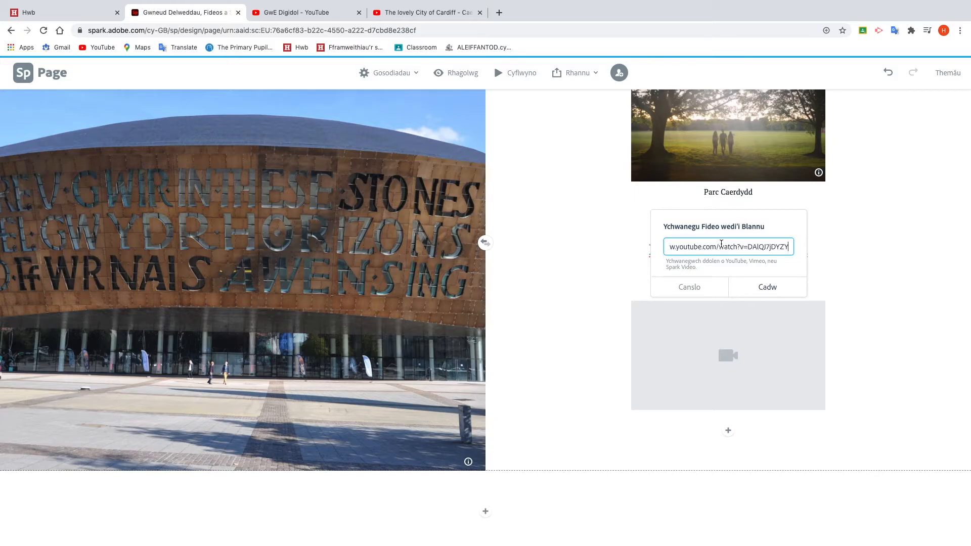
left_click(769, 288)
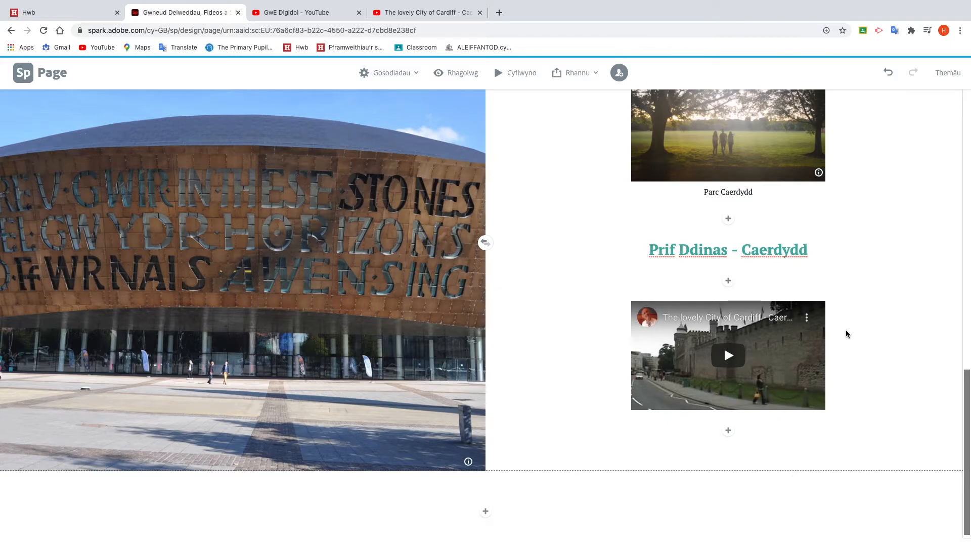
- Add a text block reading "Prif Ddinas" between the Cymru title section and the split layout
scroll(860, 311, "up", 4)
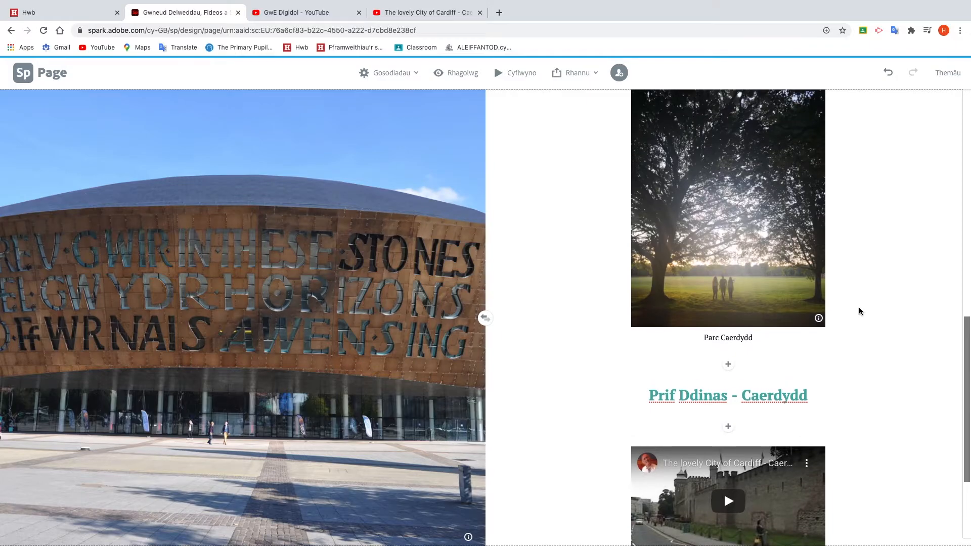
scroll(859, 308, "up", 4)
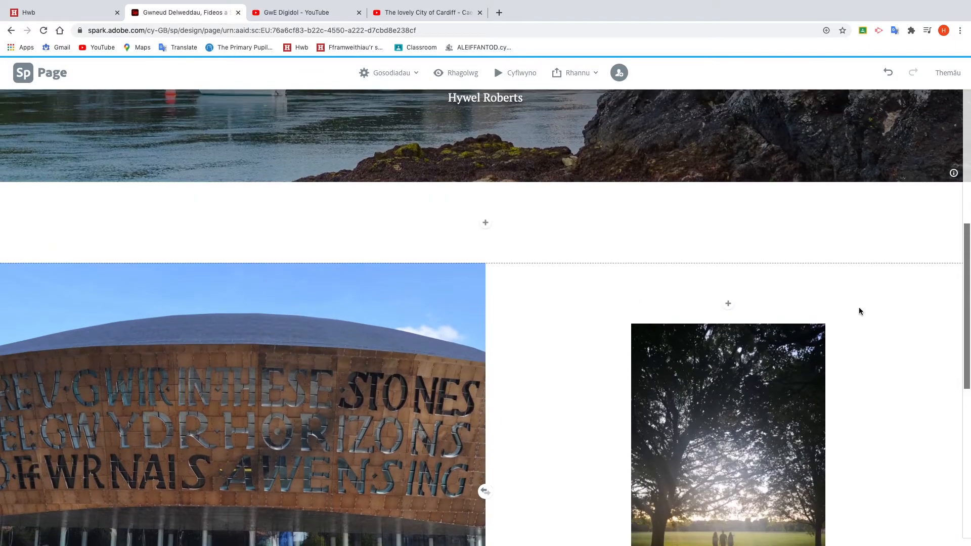
scroll(859, 308, "down", 3)
scroll(859, 311, "down", 5)
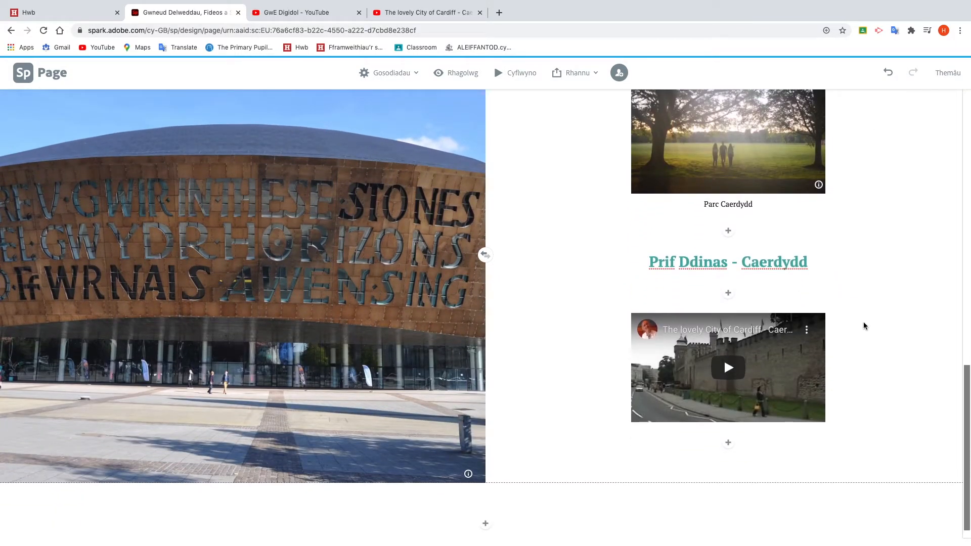
scroll(860, 324, "up", 2)
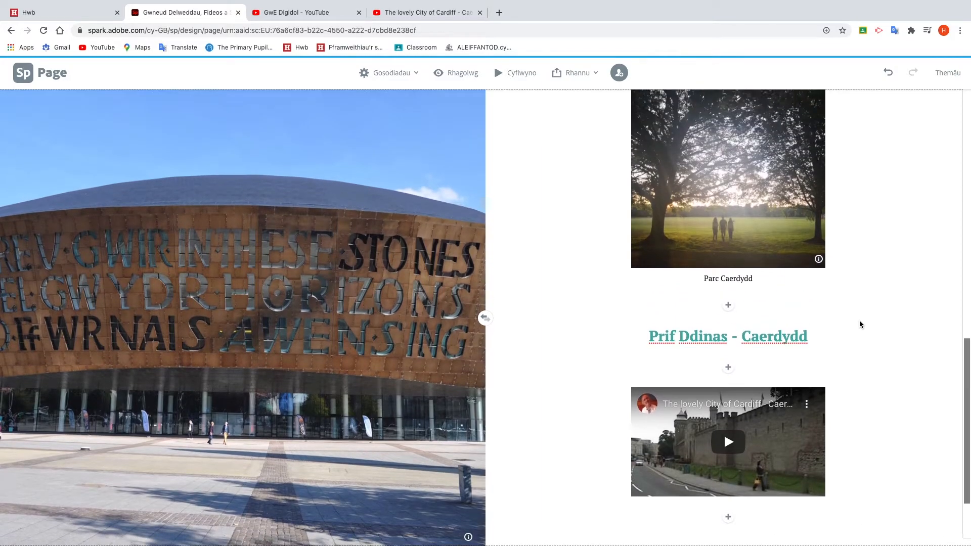
scroll(860, 324, "up", 7)
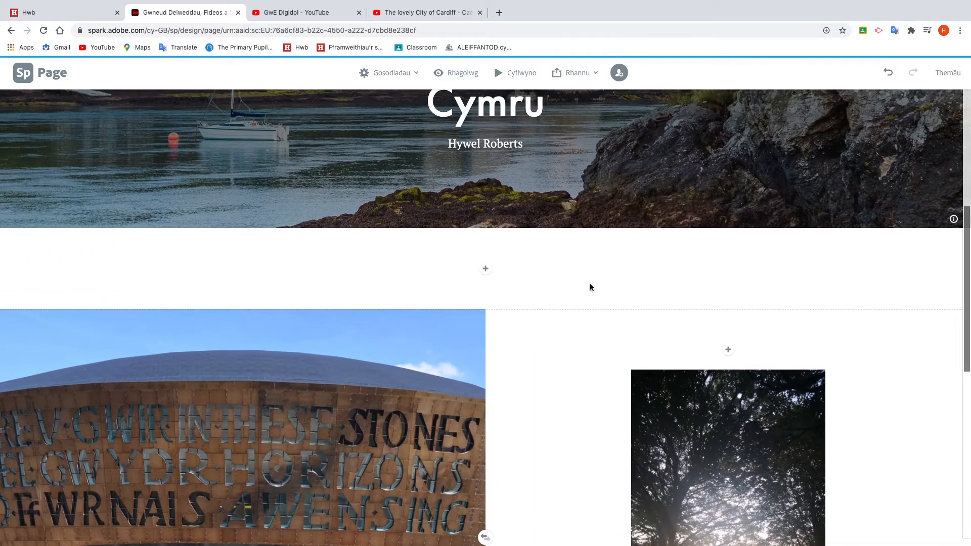
scroll(589, 287, "up", 2)
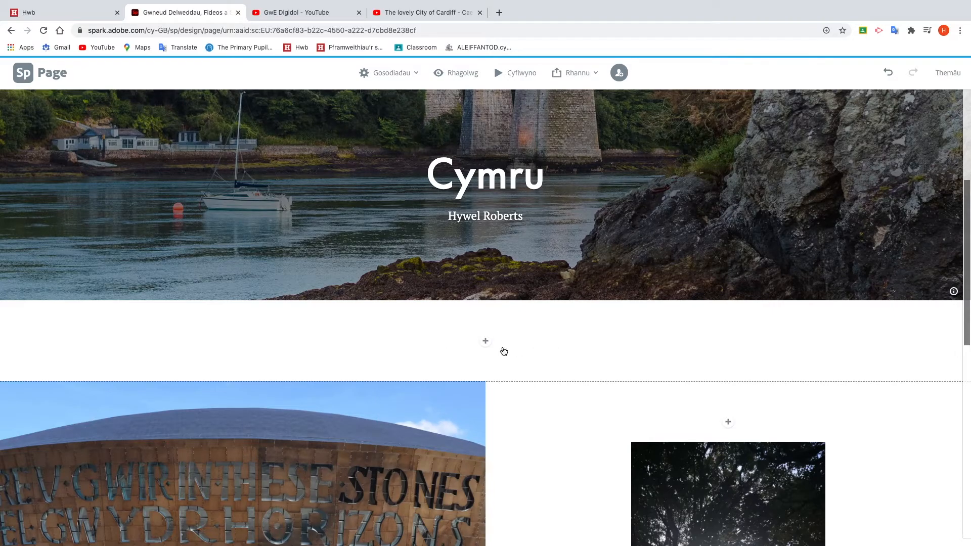
scroll(632, 329, "down", 1)
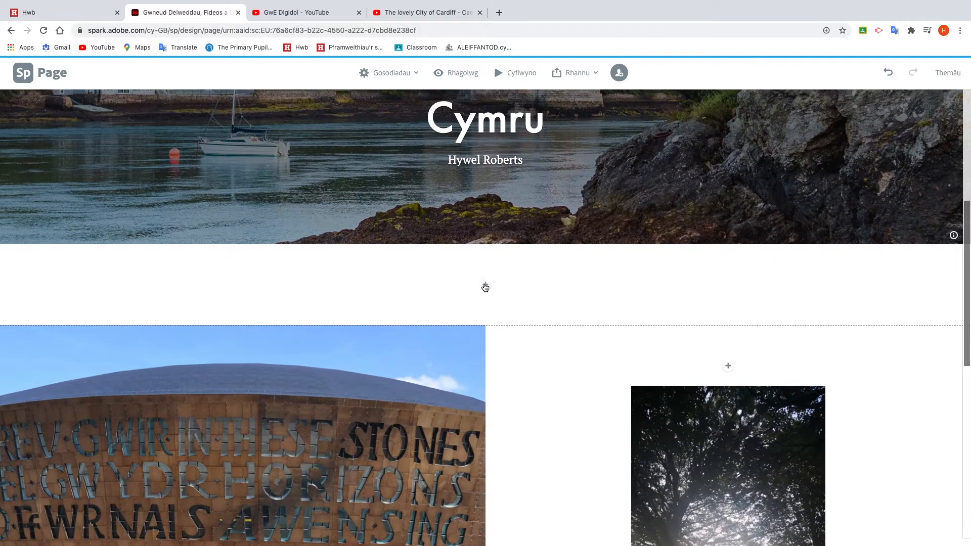
left_click(485, 284)
left_click(409, 252)
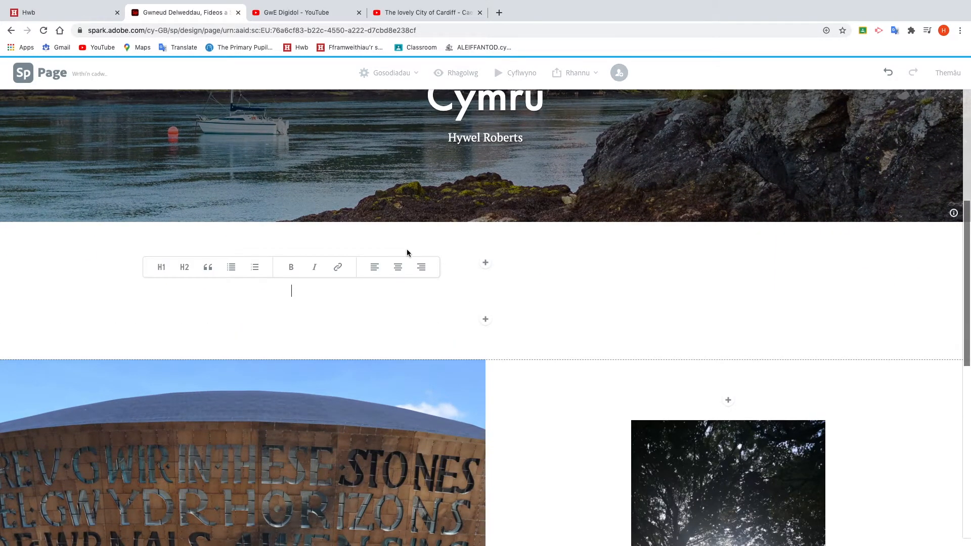
type("Prif Ddinas")
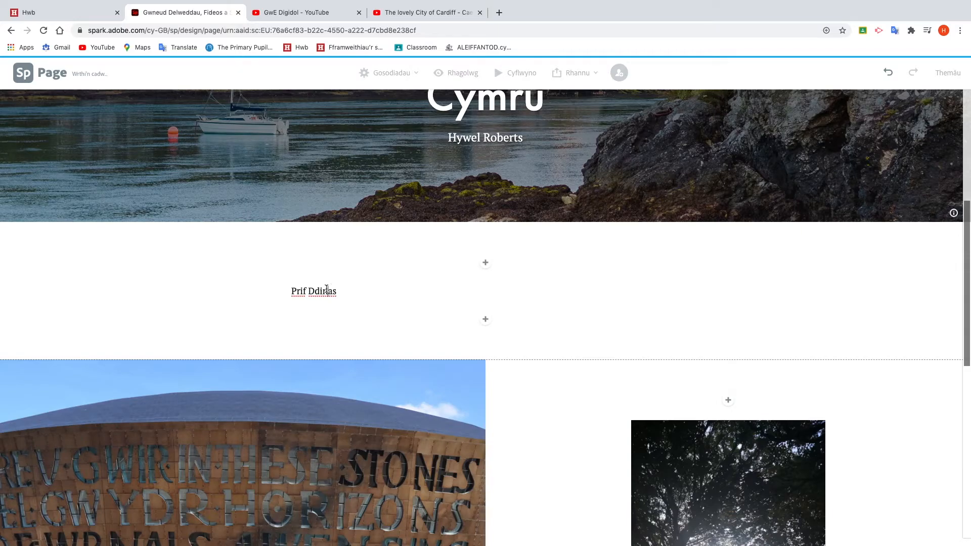
- Format the "Prif Ddinas" text as an H1 heading and centre it
left_click(327, 290)
left_click(200, 270)
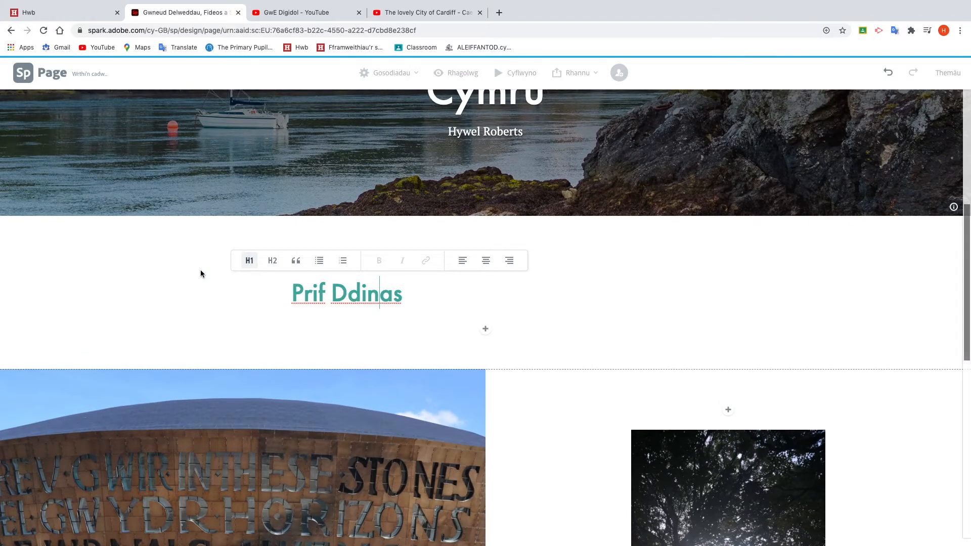
left_click(486, 260)
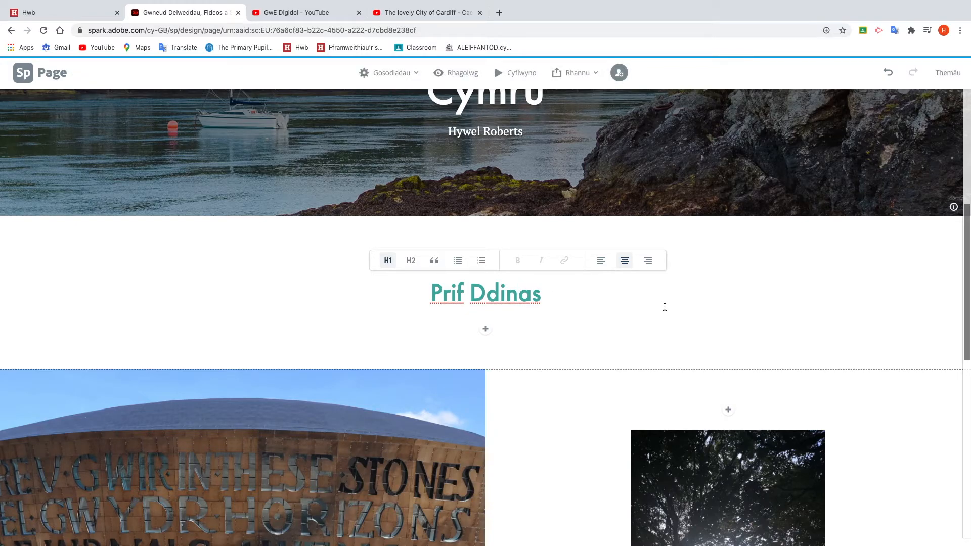
- Add a text block reading "Eryri" below the Cardiff split layout
left_click(687, 327)
scroll(688, 328, "down", 1)
scroll(595, 303, "down", 10)
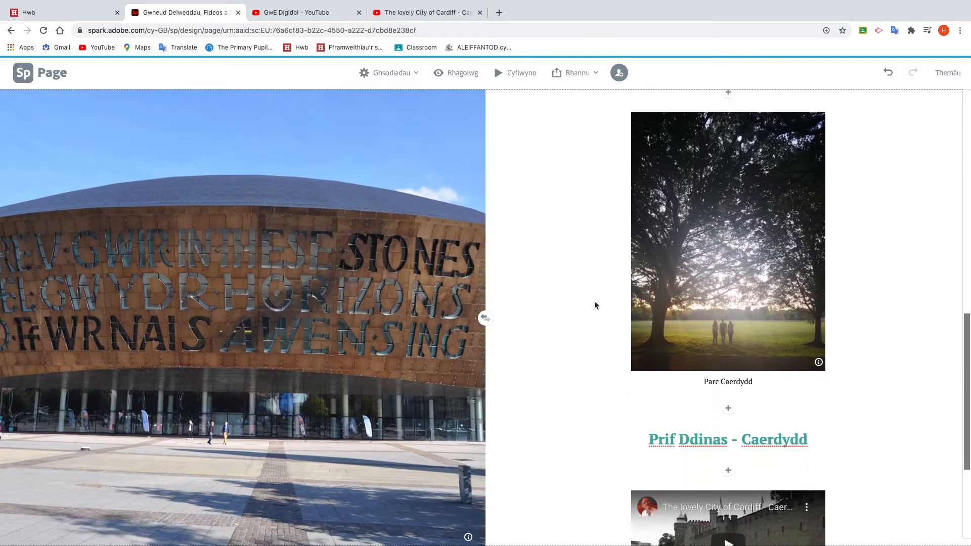
scroll(600, 303, "down", 1)
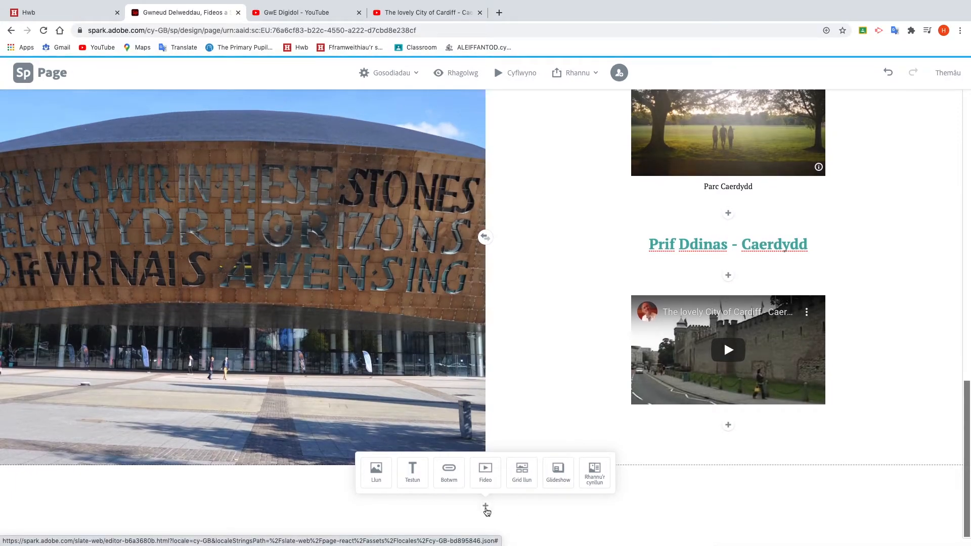
left_click(412, 473)
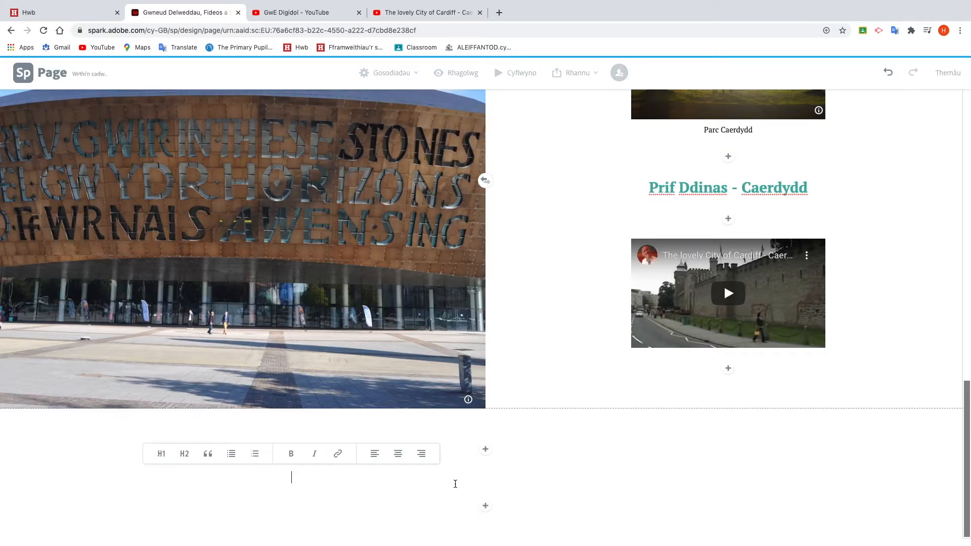
type("Eryri")
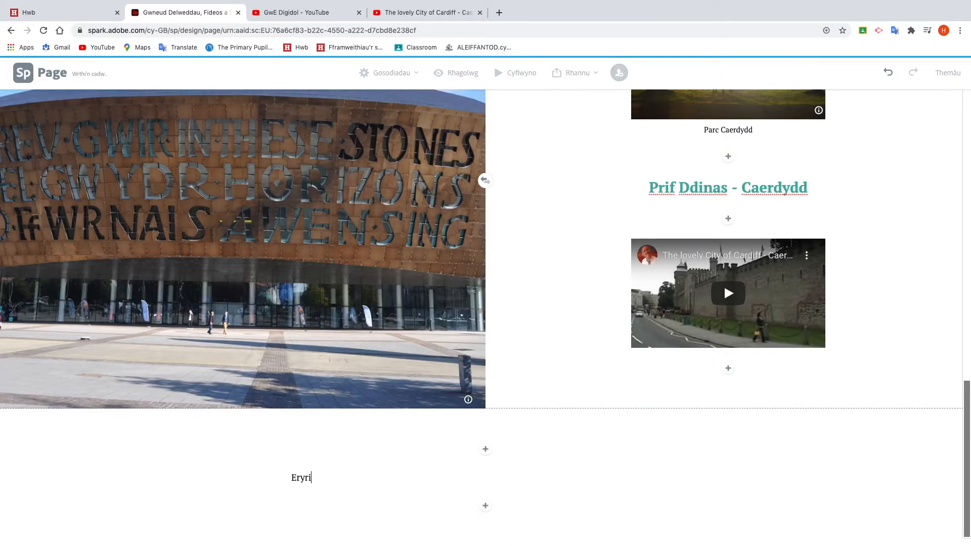
- Format the "Eryri" text as an H1 heading and centre it
left_click_drag(347, 477, 224, 476)
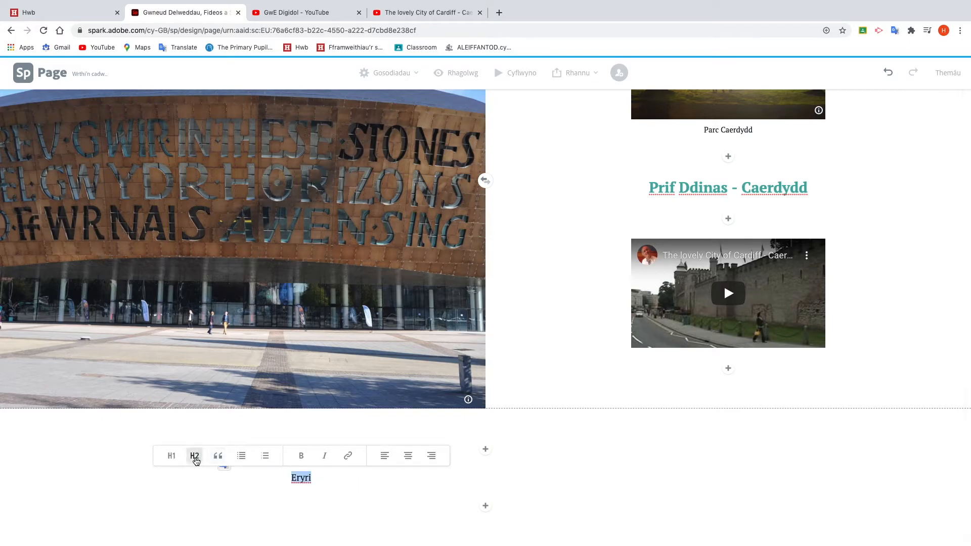
left_click(172, 456)
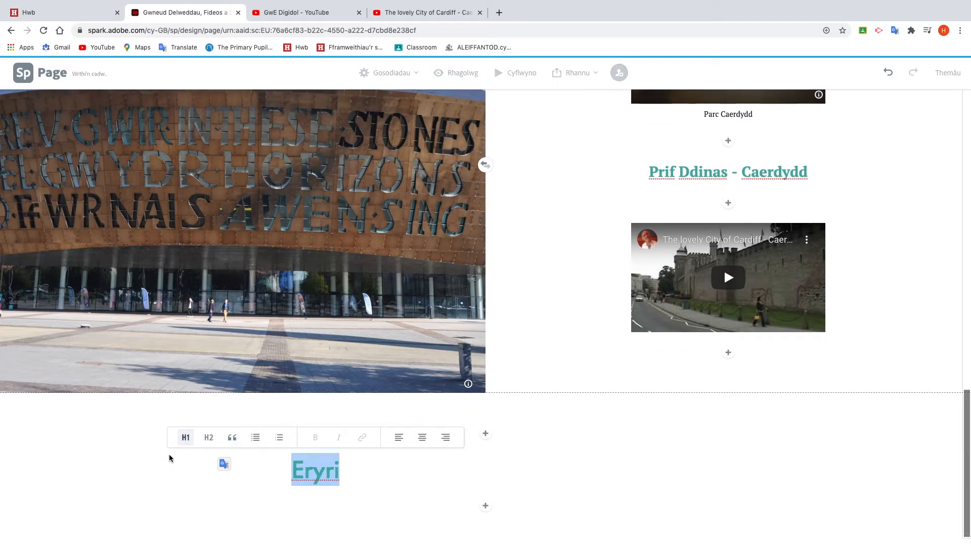
left_click(422, 437)
left_click(560, 481)
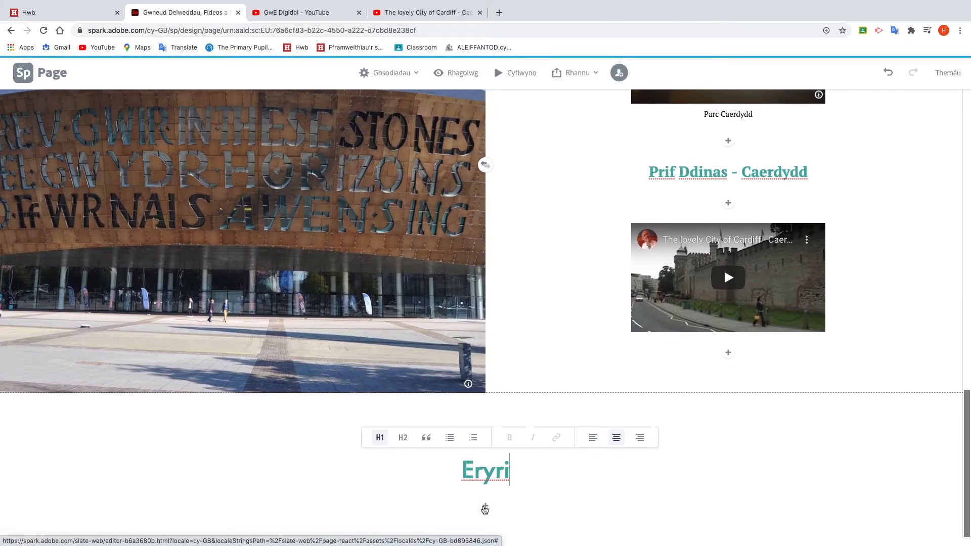
- Start a photo grid below the "Eryri" heading and search the free photos for "wales"
left_click(485, 507)
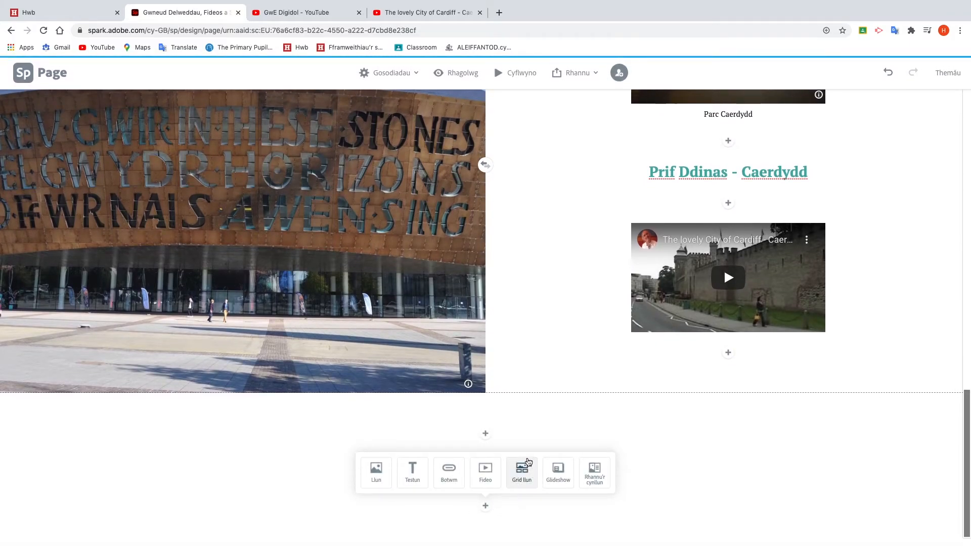
left_click(527, 480)
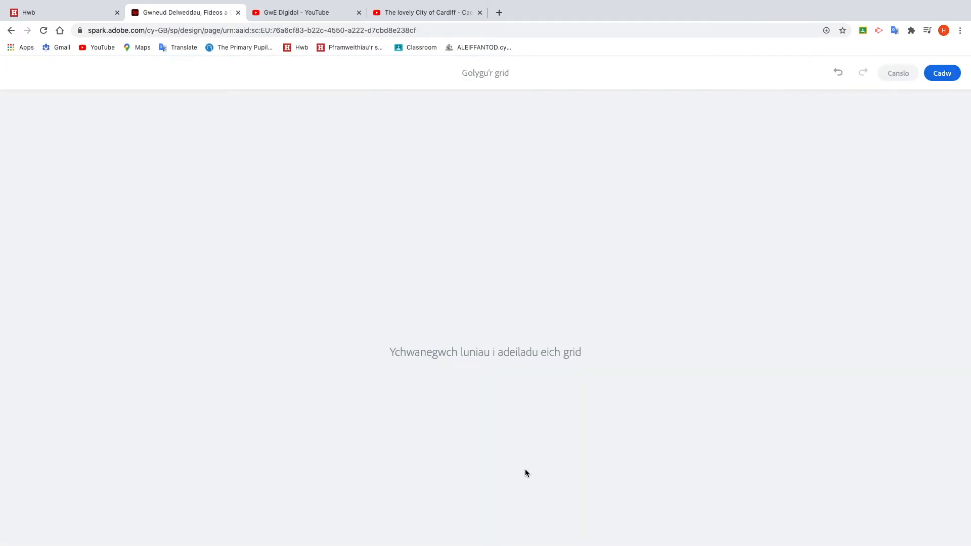
double_click(878, 124)
type("wales")
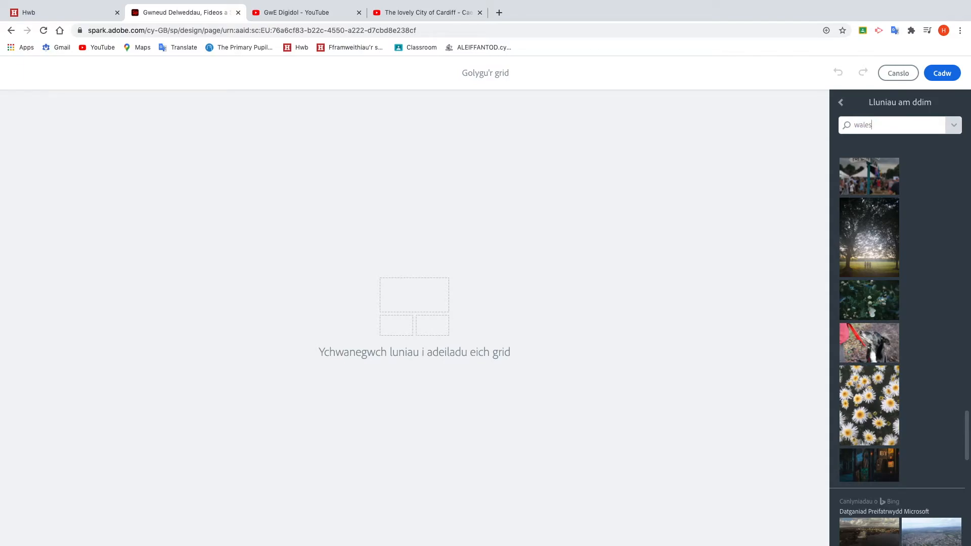
key("Return")
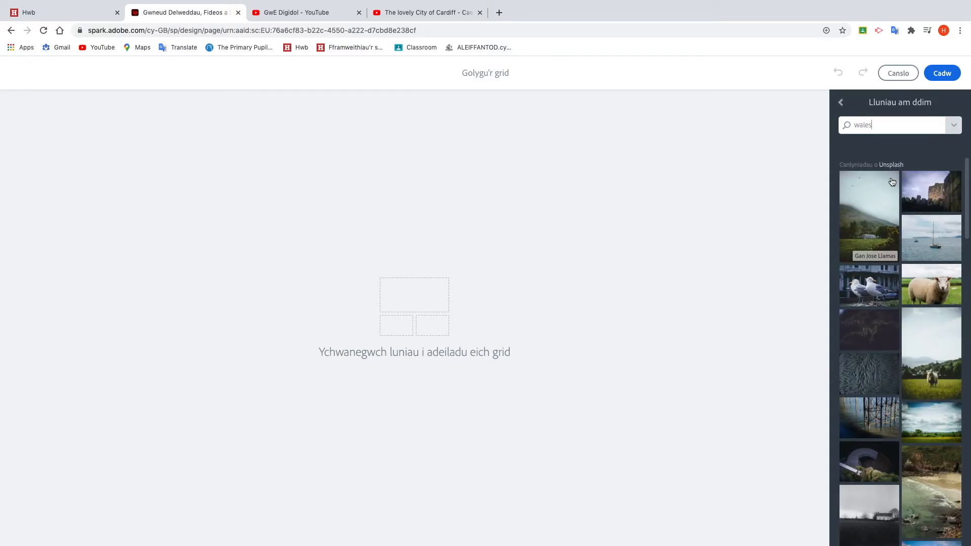
- Fill the grid with the sheep, rocky cove, sunset beach walker and blue bay photos, and save it
left_click(927, 281)
scroll(893, 293, "down", 5)
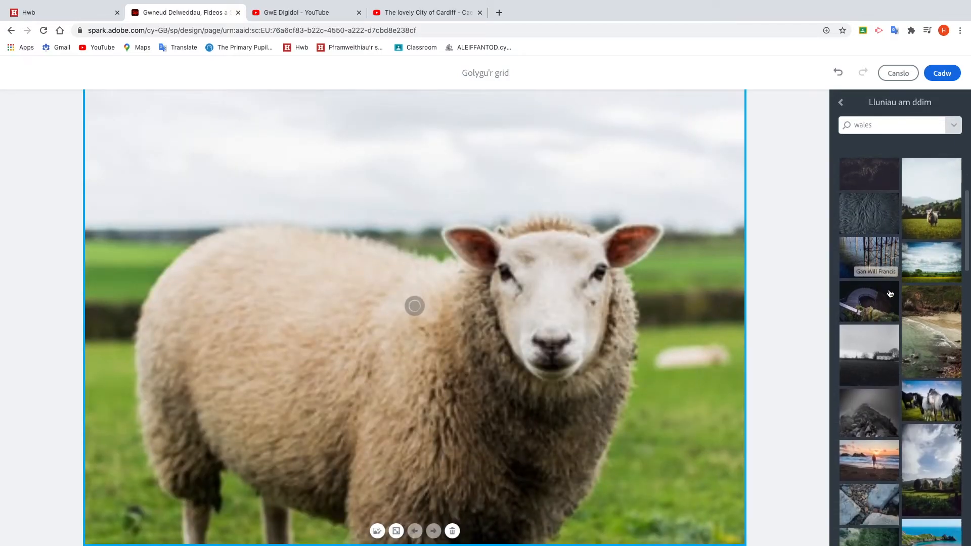
left_click(921, 349)
scroll(868, 354, "down", 3)
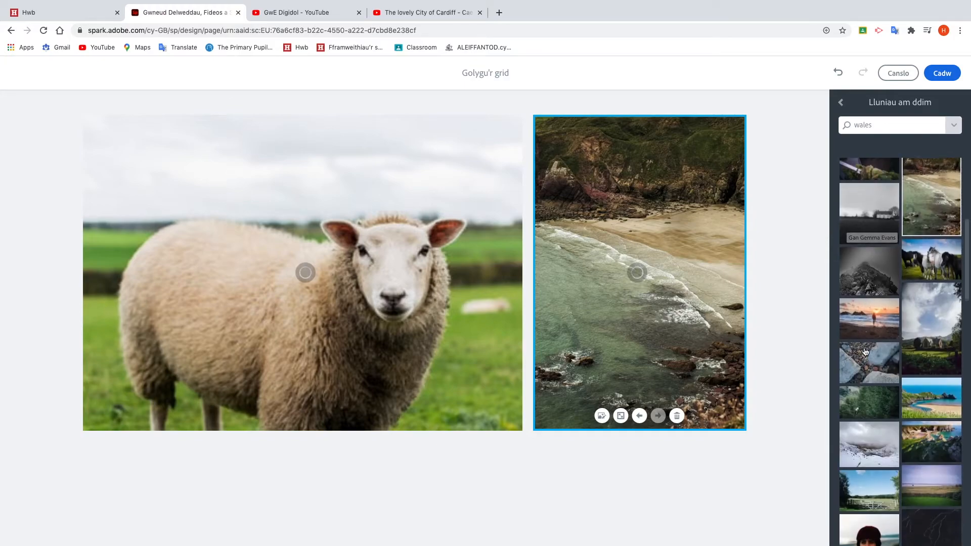
left_click(869, 328)
scroll(931, 392, "down", 1)
left_click(932, 392)
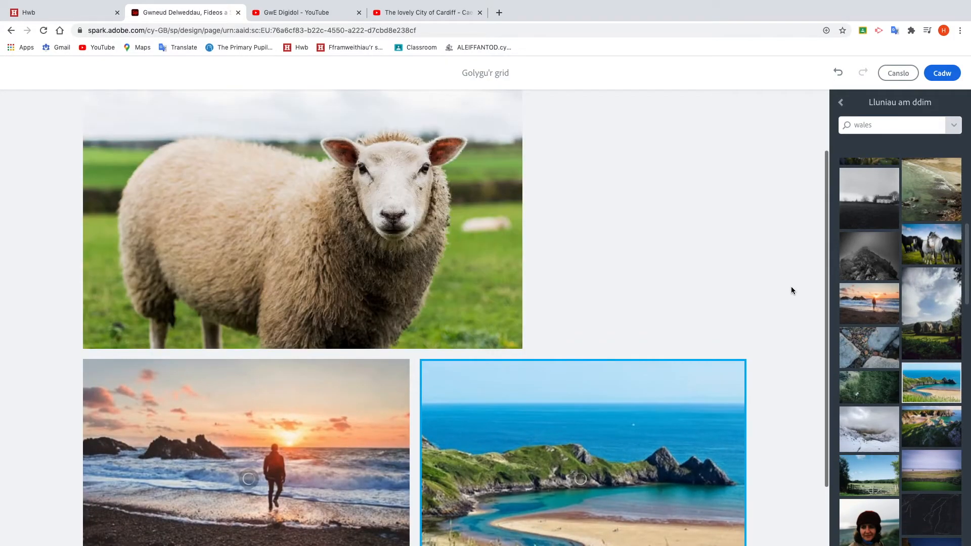
scroll(785, 290, "down", 1)
scroll(786, 289, "down", 1)
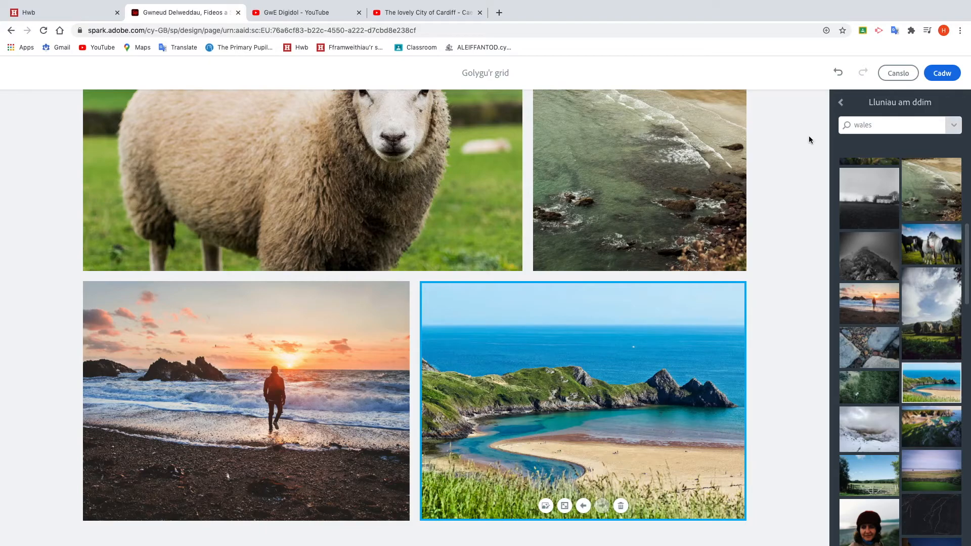
left_click(941, 73)
scroll(769, 260, "down", 1)
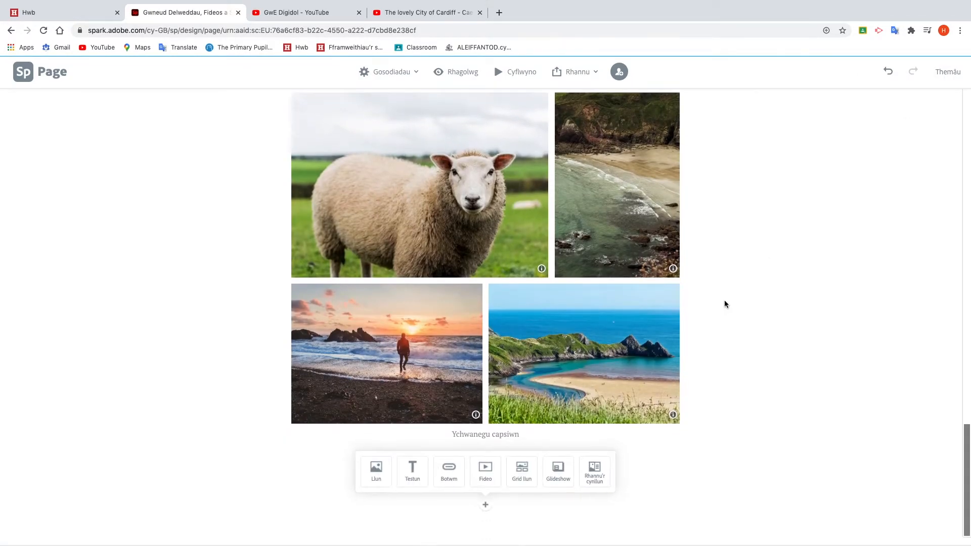
- Caption the photo grid "Lluniau Cymru"
left_click(476, 437)
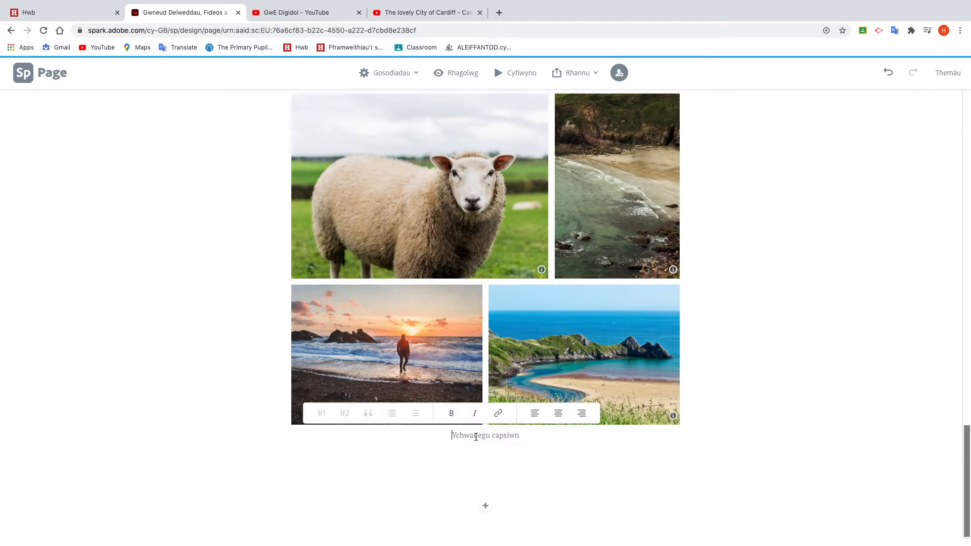
type("Llunia")
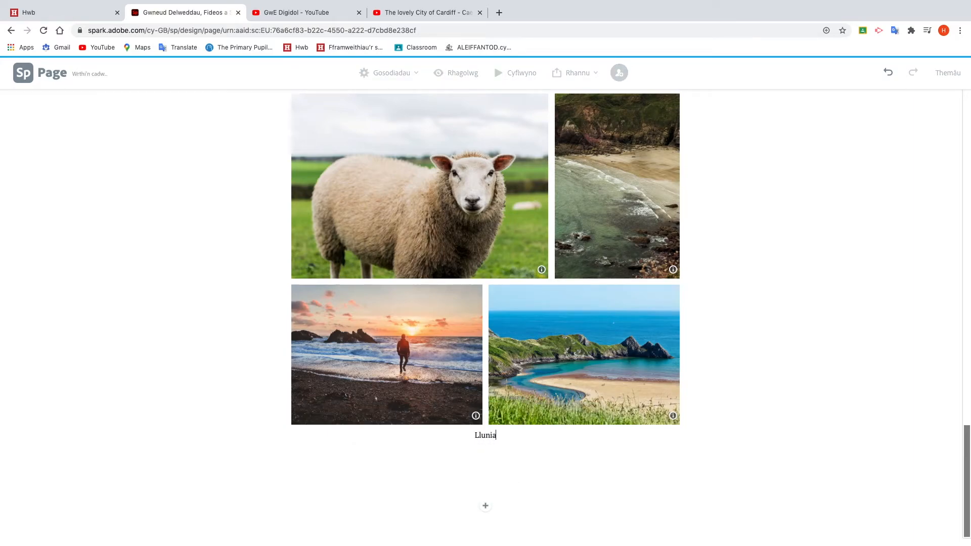
type("u Cymru")
left_click(567, 470)
- Add a button below the photo grid with the text "Gwybodaeth am Gaerdydd"
left_click(486, 507)
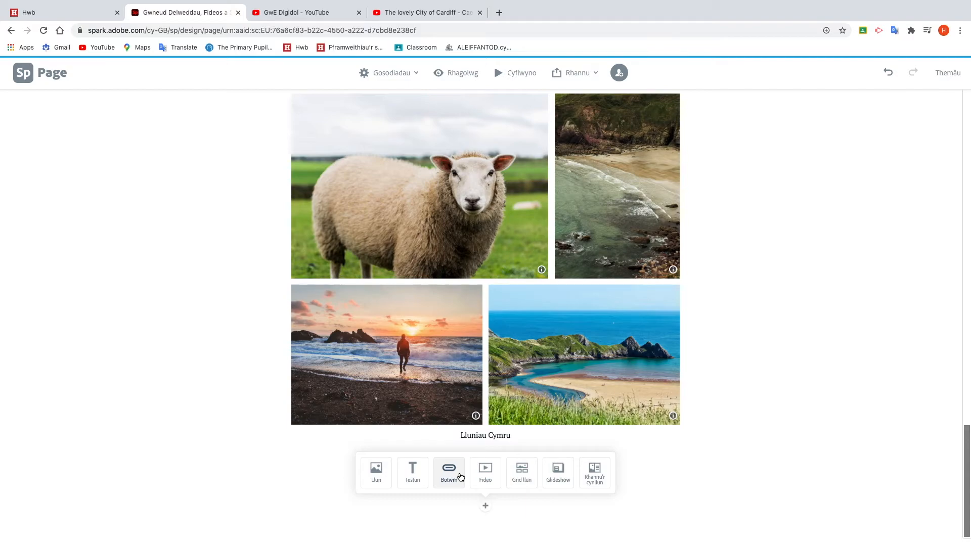
left_click(449, 473)
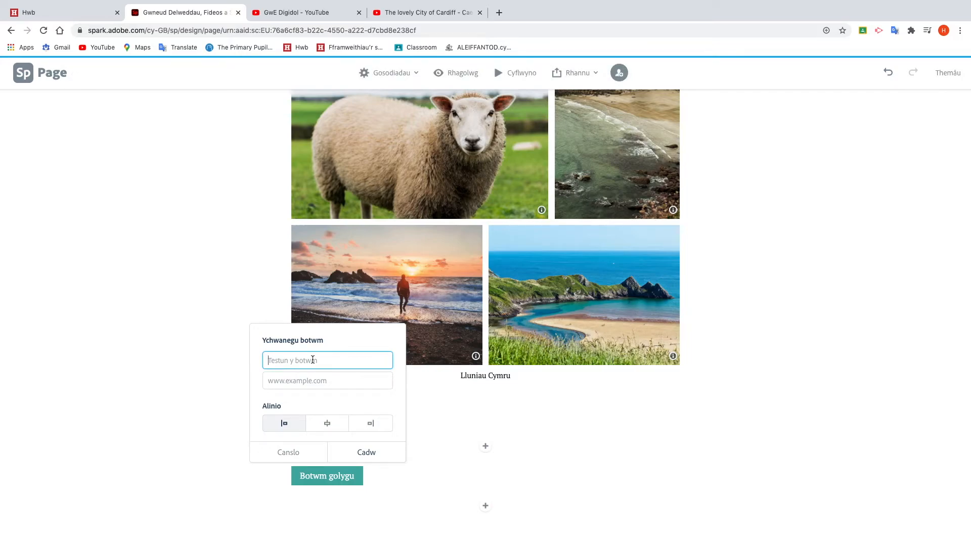
type("C")
type("a")
key("BackSpace")
key("BackSpace")
type("Gwybodaeth am Gaerdydd")
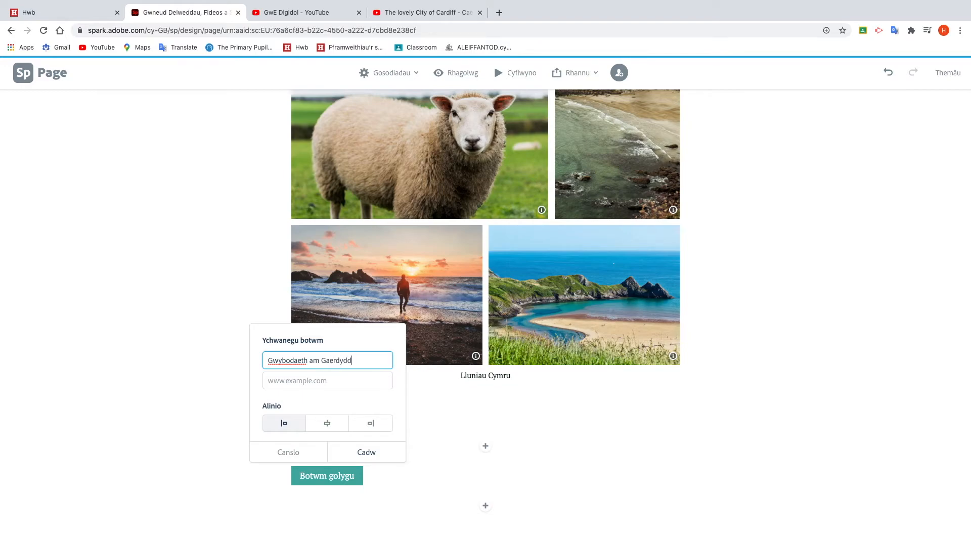
left_click(321, 381)
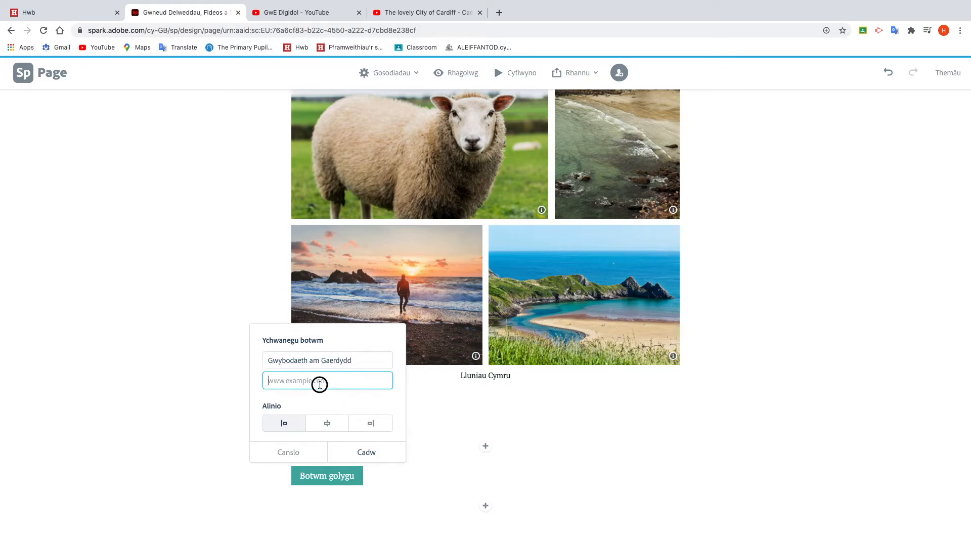
- Search Google for Cardiff information in a new browser tab and open the Welsh version of the Visit Cardiff website
left_click(499, 12)
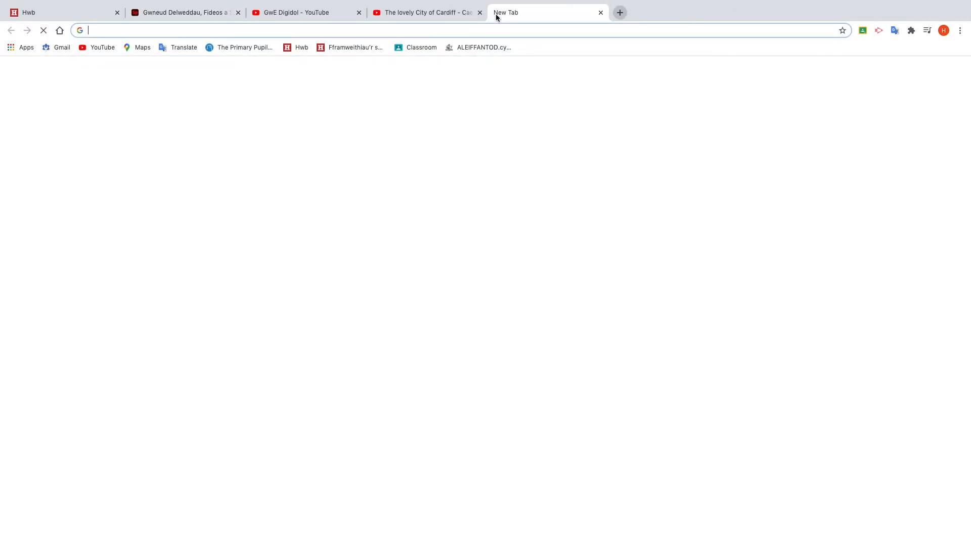
type("ca")
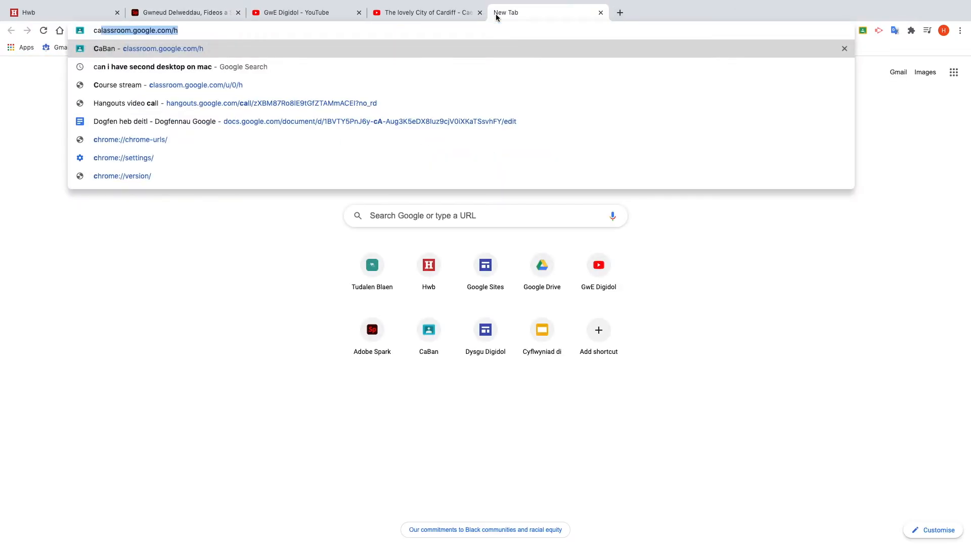
type("erdydd gwybodaeth")
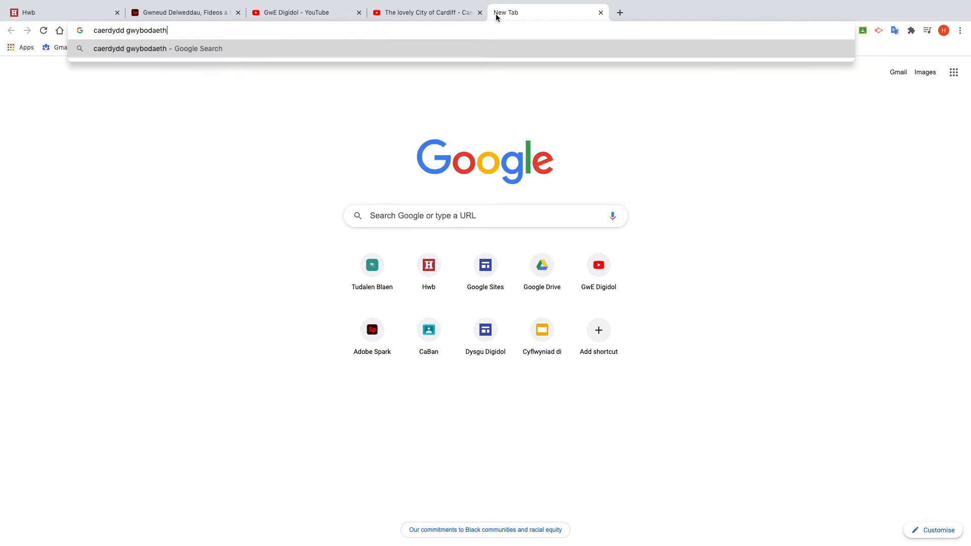
key("Return")
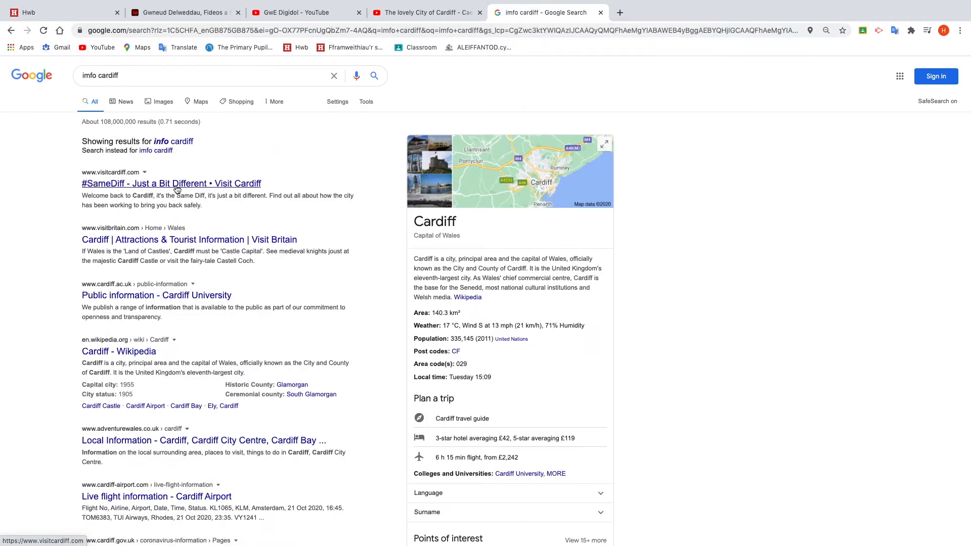
left_click(165, 185)
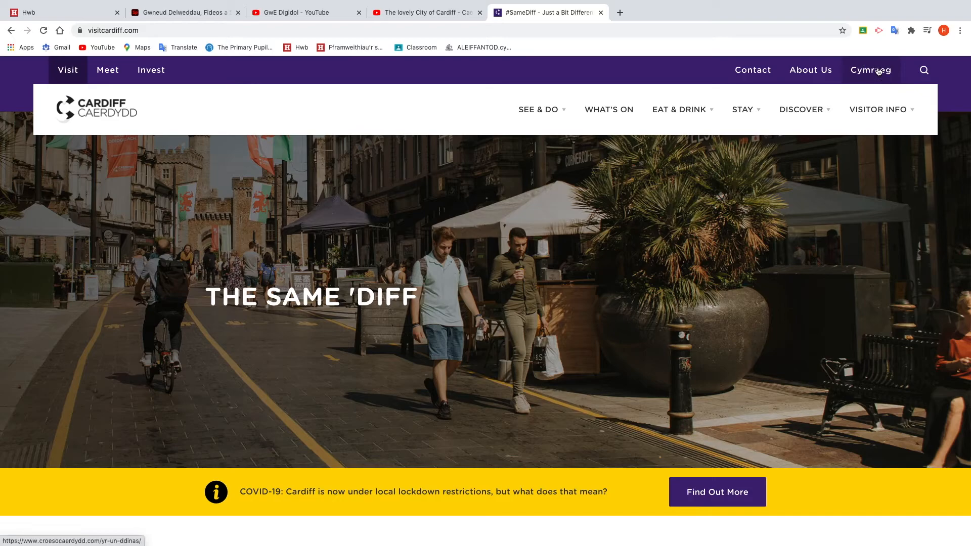
left_click(879, 71)
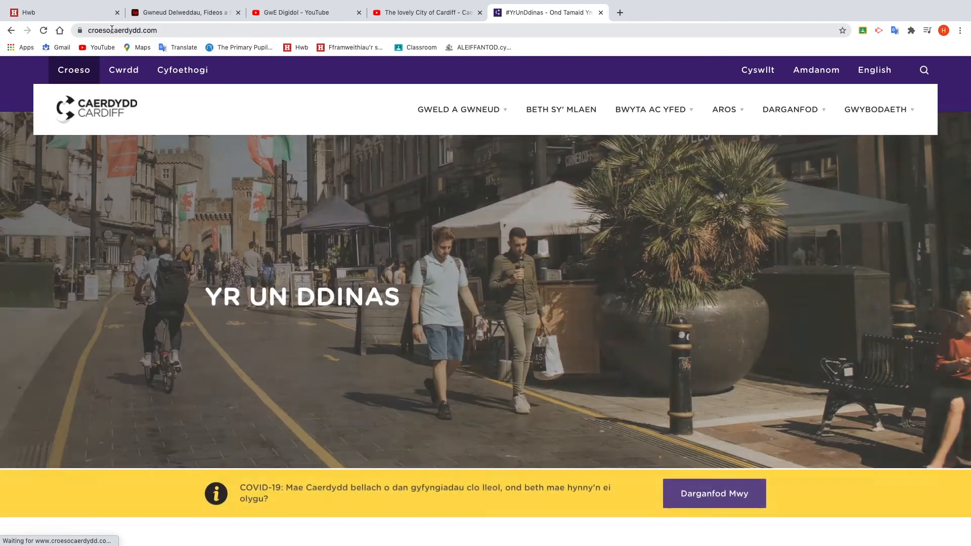
- Copy the croesocaerdydd.com address and paste it as the link of the new button in the Adobe Spark page
left_click(112, 30)
key("super+c")
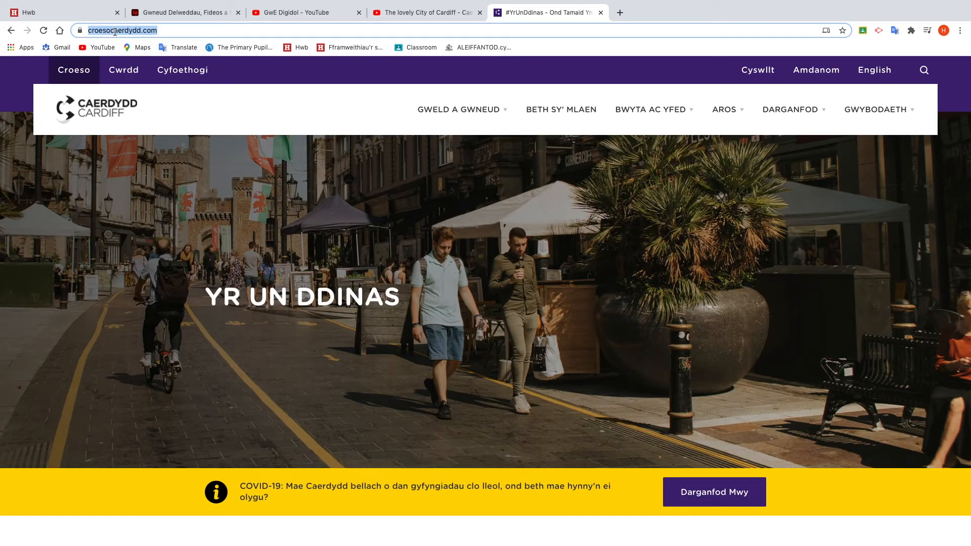
right_click(114, 31)
left_click(152, 105)
left_click(227, 11)
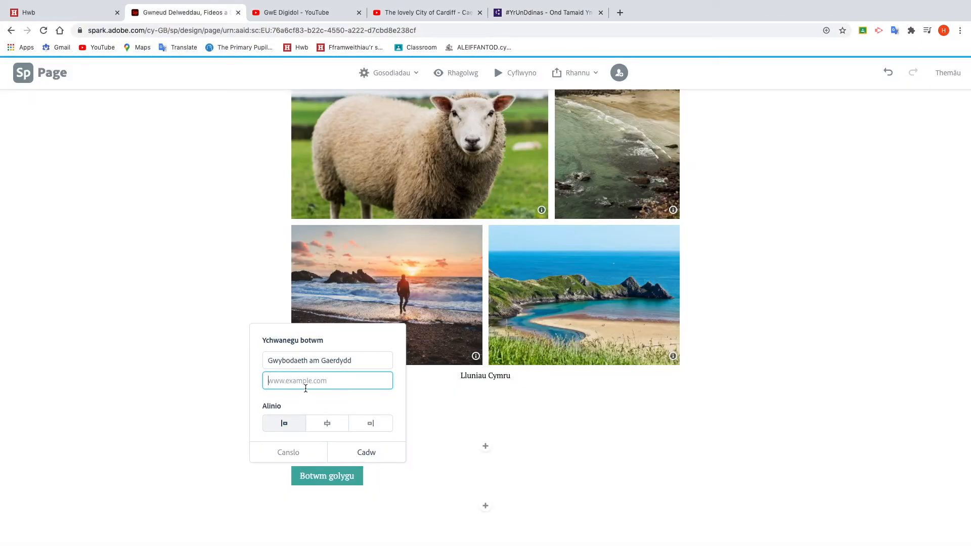
right_click(302, 385)
left_click(346, 447)
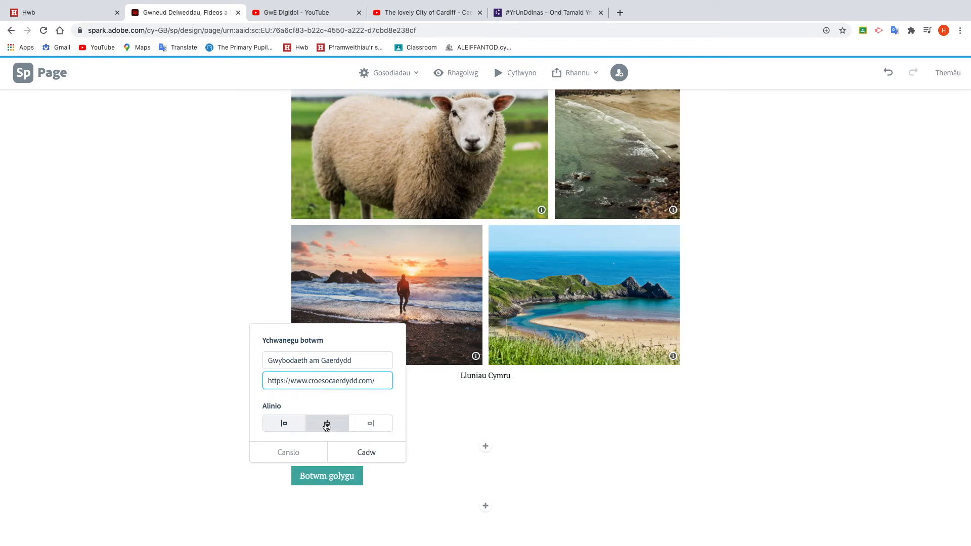
- Centre the "Gwybodaeth am Gaerdydd" button and save it
left_click(327, 425)
left_click(334, 428)
left_click(378, 453)
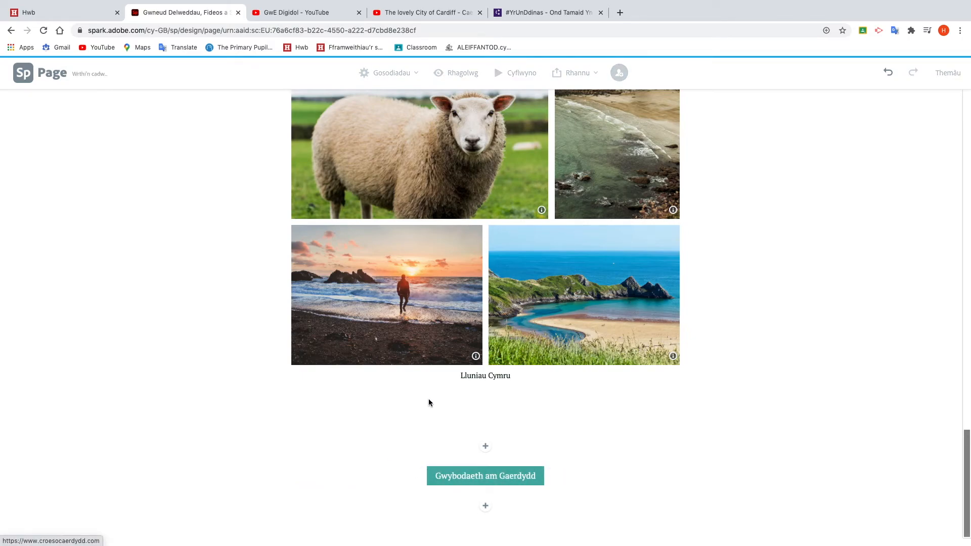
left_click(483, 479)
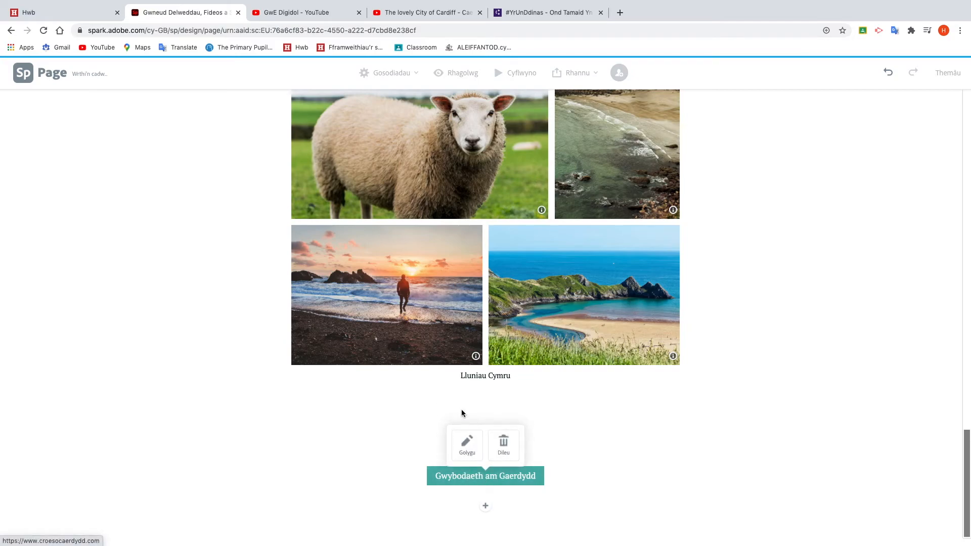
left_click(611, 413)
left_click(538, 13)
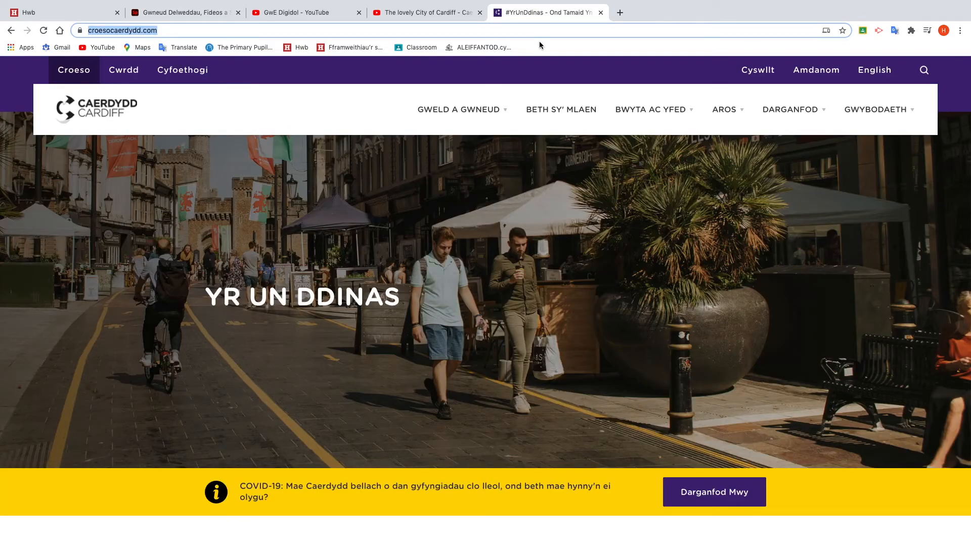
left_click(202, 13)
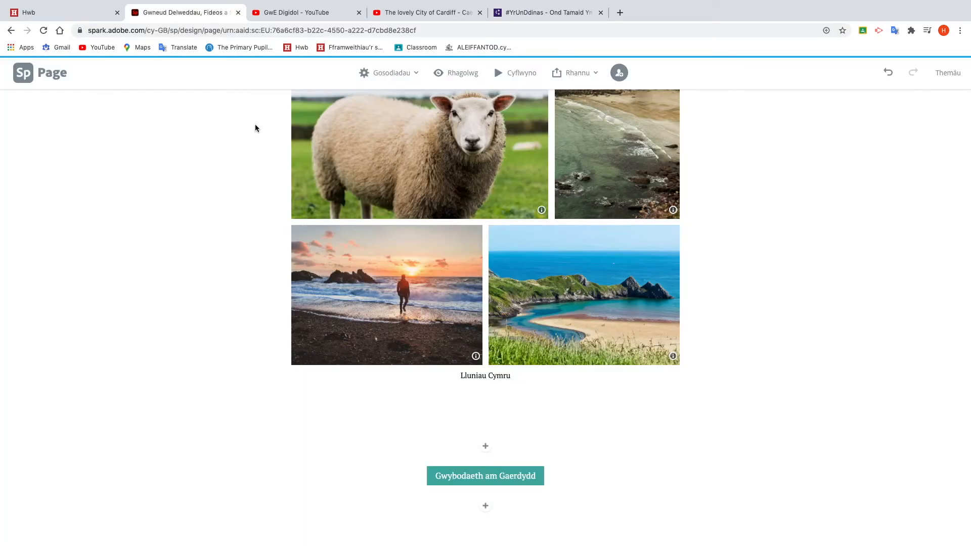
- Try the Medium brand theme on the page and check how the sections look with it
scroll(736, 343, "up", 20)
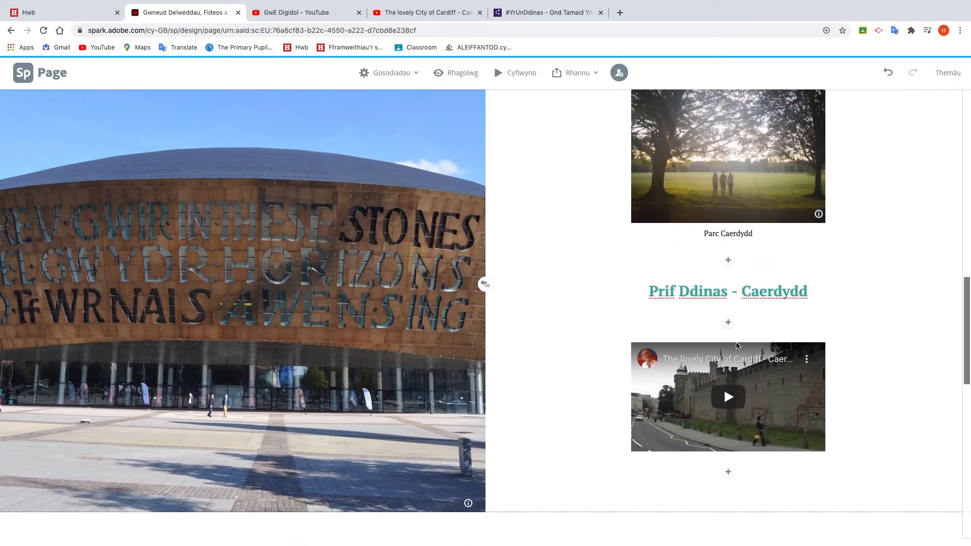
scroll(736, 344, "up", 10)
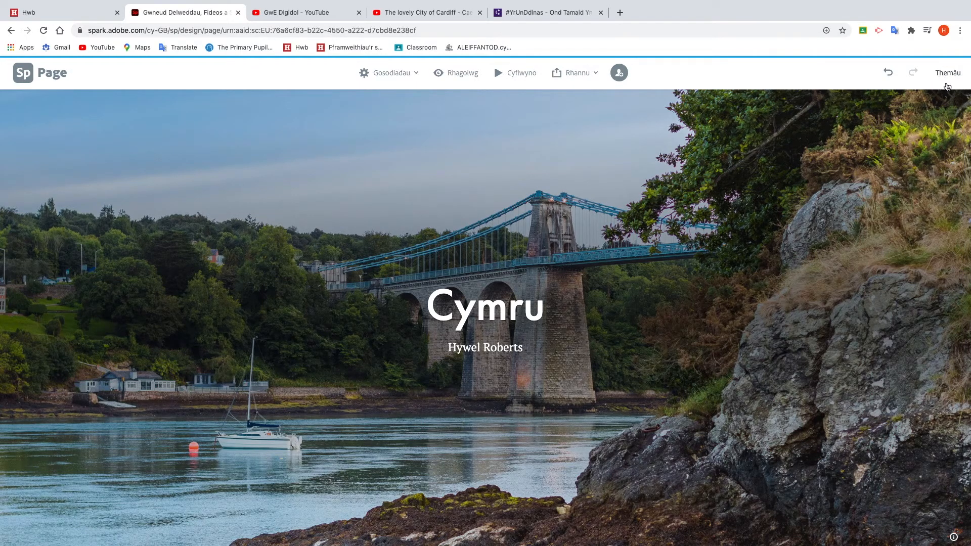
left_click(959, 74)
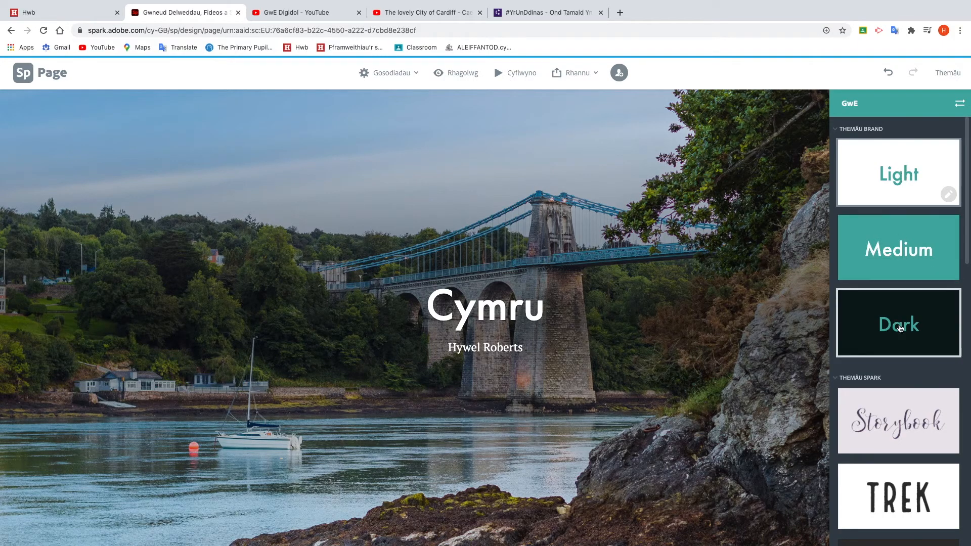
left_click(899, 257)
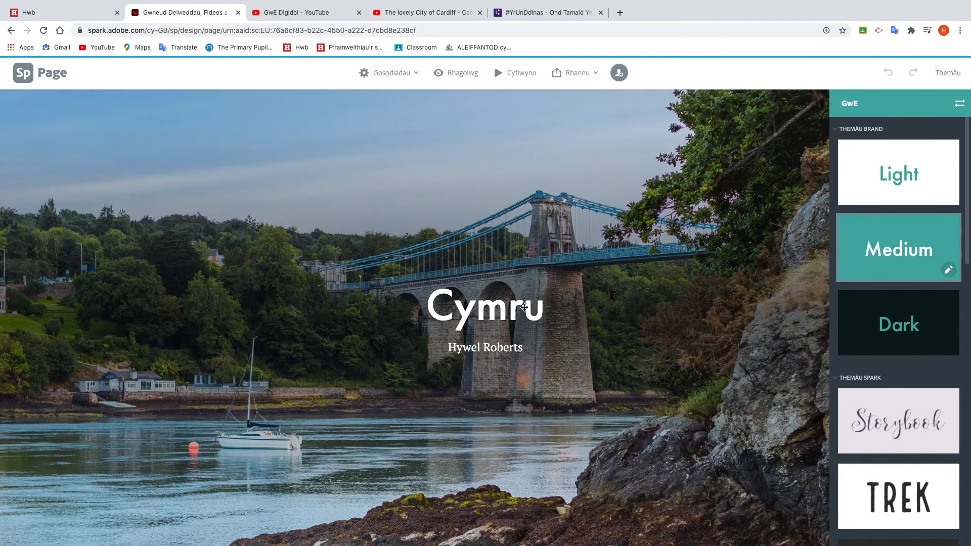
scroll(524, 307, "down", 5)
scroll(524, 307, "down", 10)
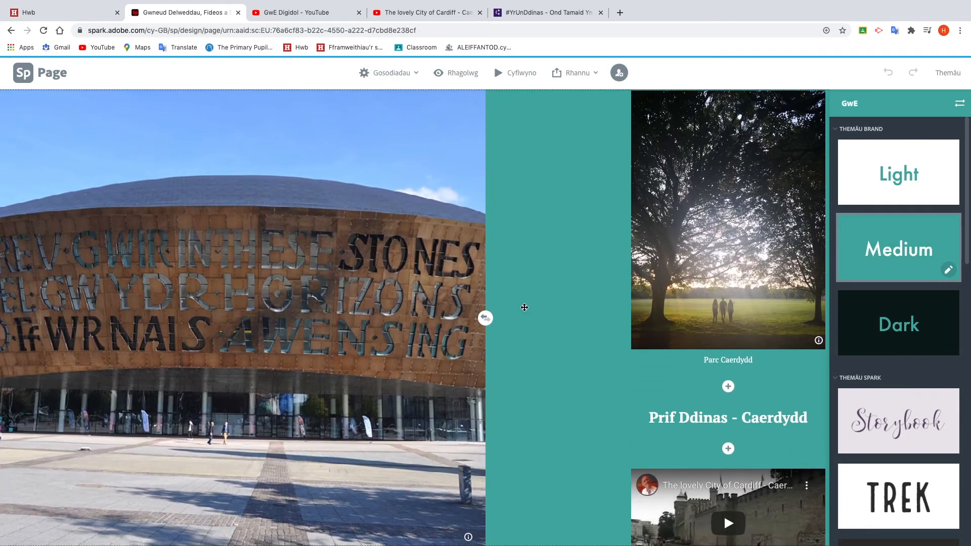
scroll(524, 307, "down", 7)
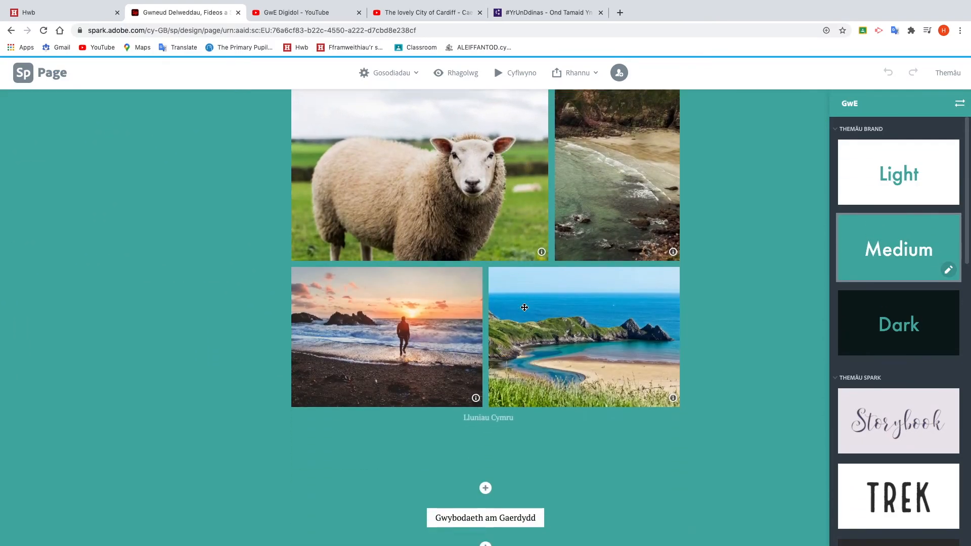
- Apply the Whimsy theme to the page and review the restyled sections from the title to the photo grid
scroll(890, 316, "down", 6)
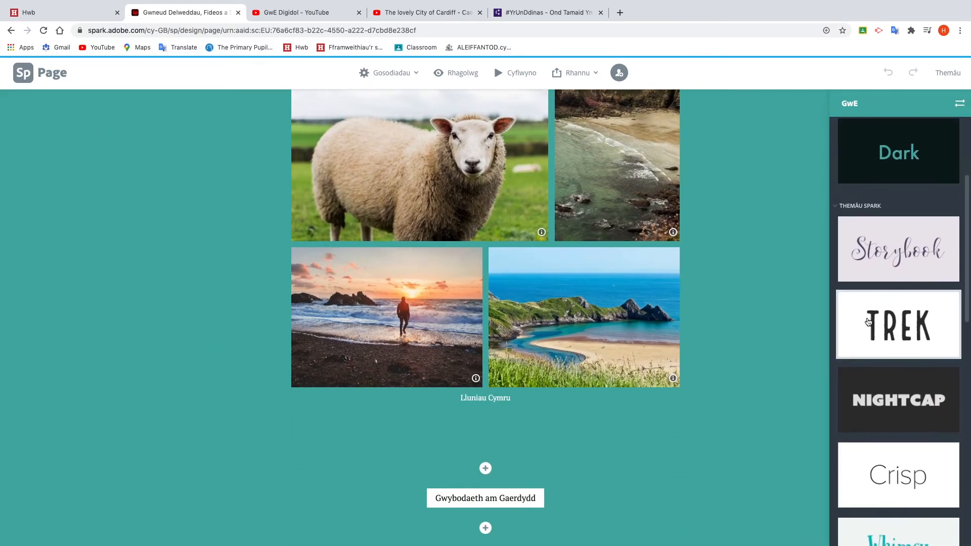
scroll(890, 316, "down", 5)
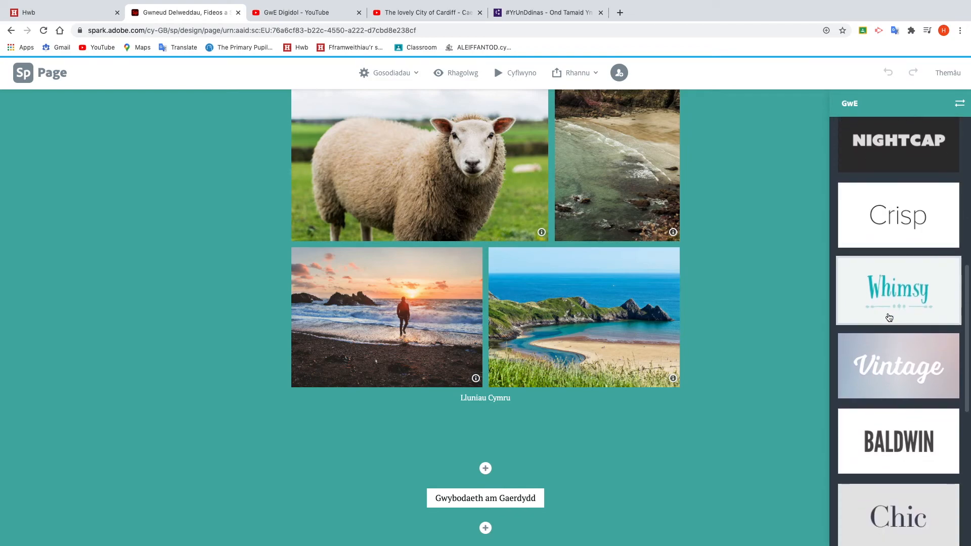
scroll(889, 314, "up", 2)
left_click(887, 193)
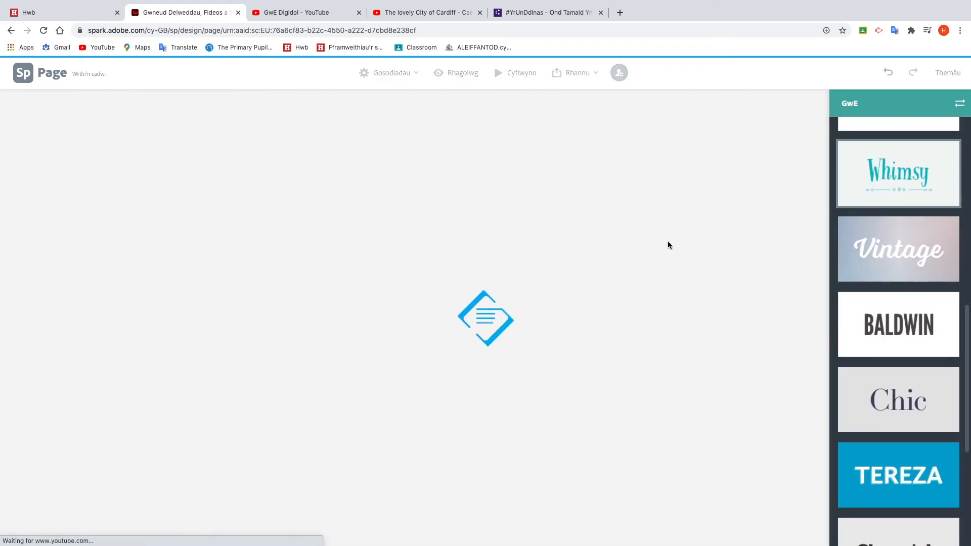
scroll(669, 246, "up", 15)
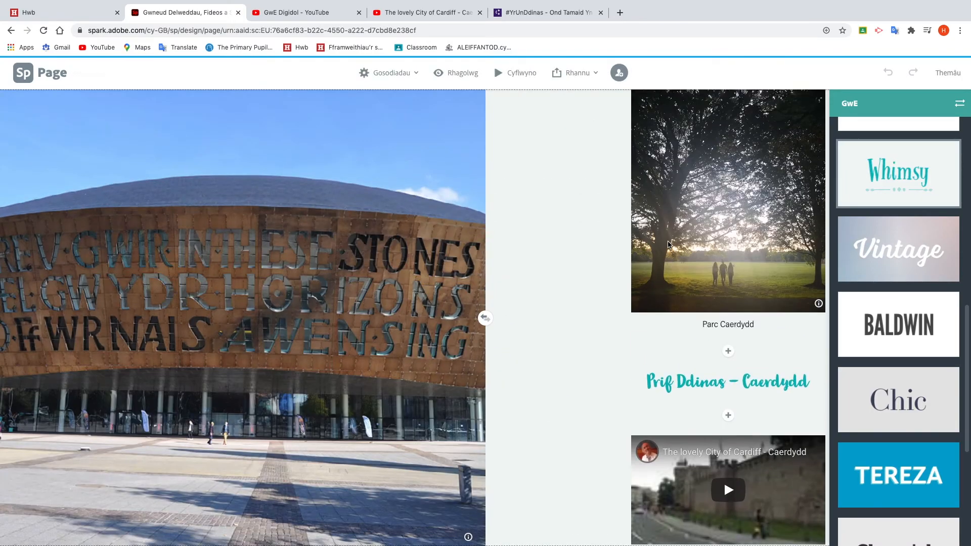
scroll(590, 270, "down", 5)
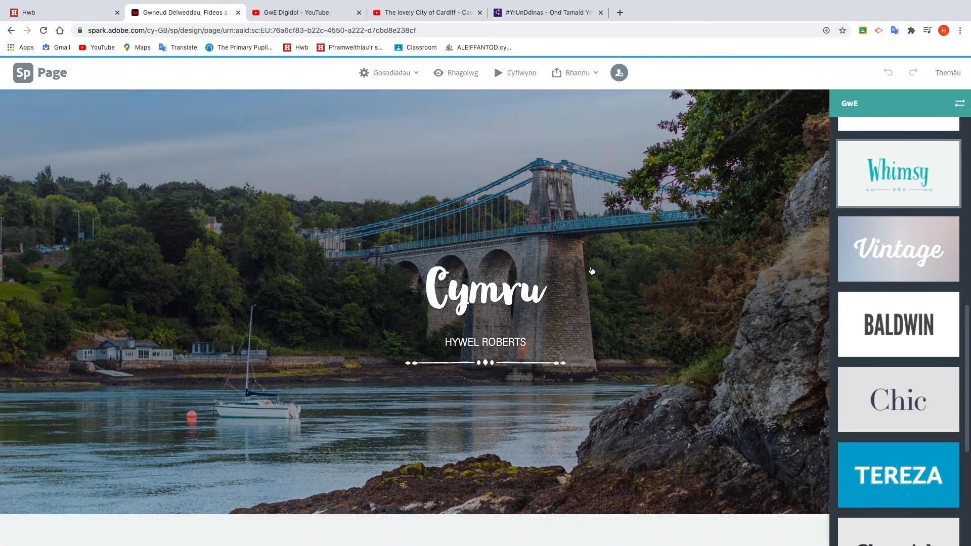
scroll(590, 270, "down", 18)
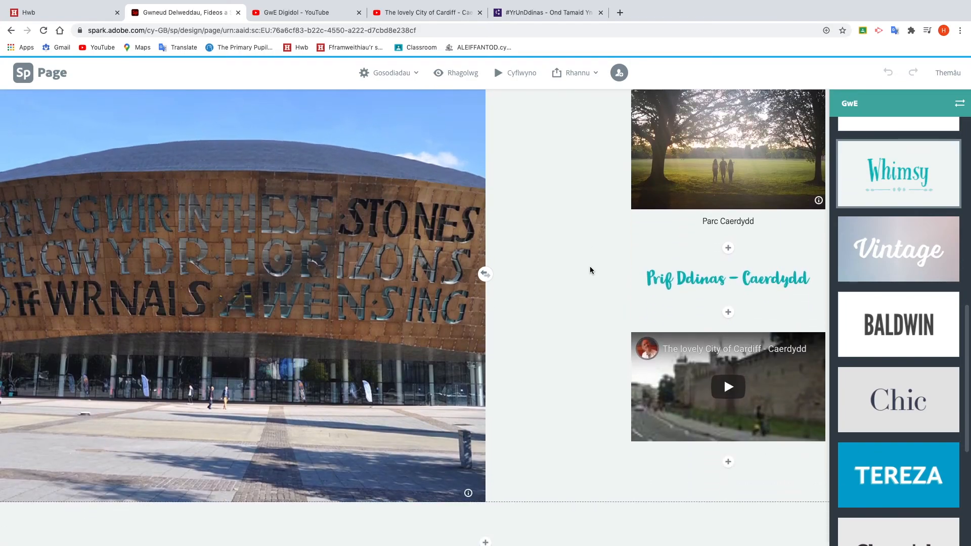
scroll(590, 271, "down", 5)
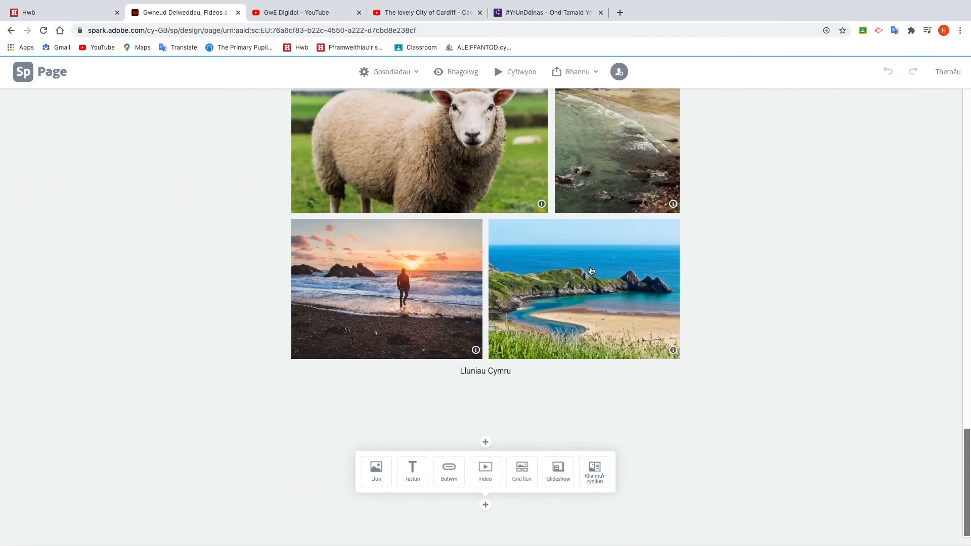
scroll(830, 323, "up", 8)
scroll(829, 326, "up", 15)
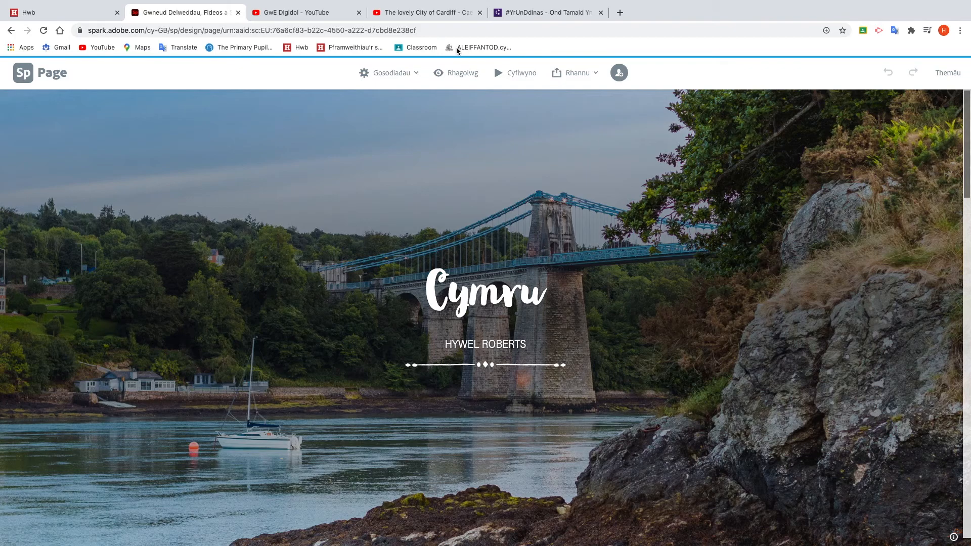
- Preview the finished page, look through it from the Cymru title to the credits, and return to the editor
left_click(462, 77)
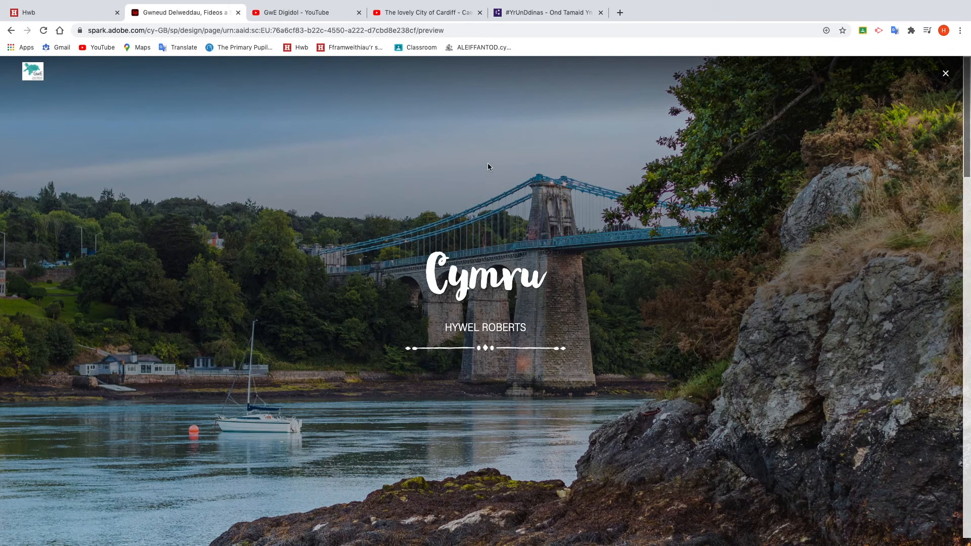
scroll(469, 169, "down", 2)
scroll(470, 171, "down", 10)
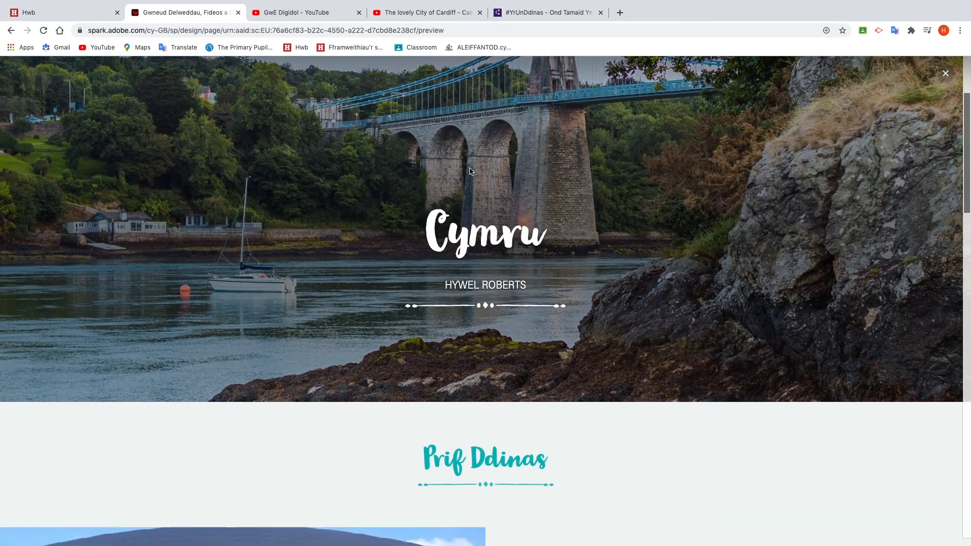
scroll(505, 216, "down", 15)
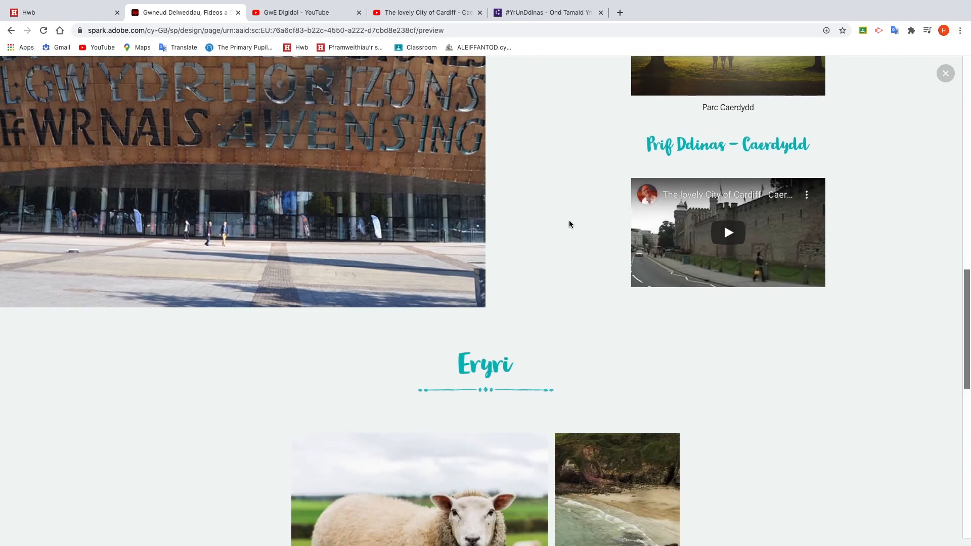
scroll(731, 272, "down", 3)
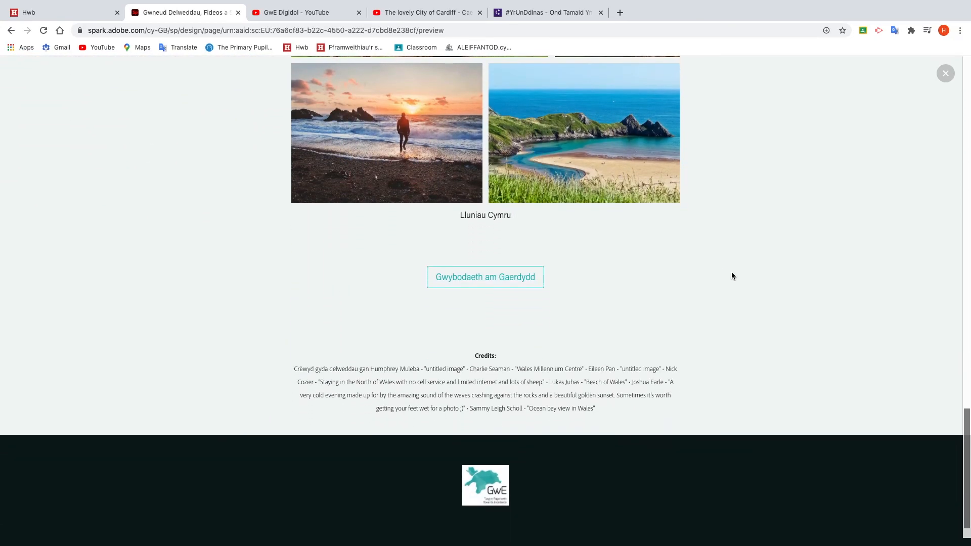
scroll(731, 272, "up", 20)
scroll(732, 277, "up", 5)
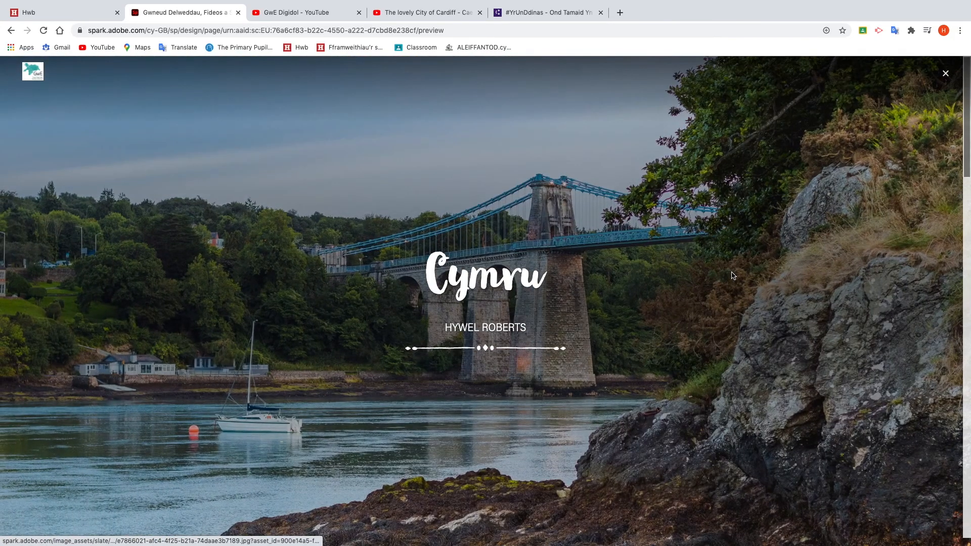
left_click(946, 74)
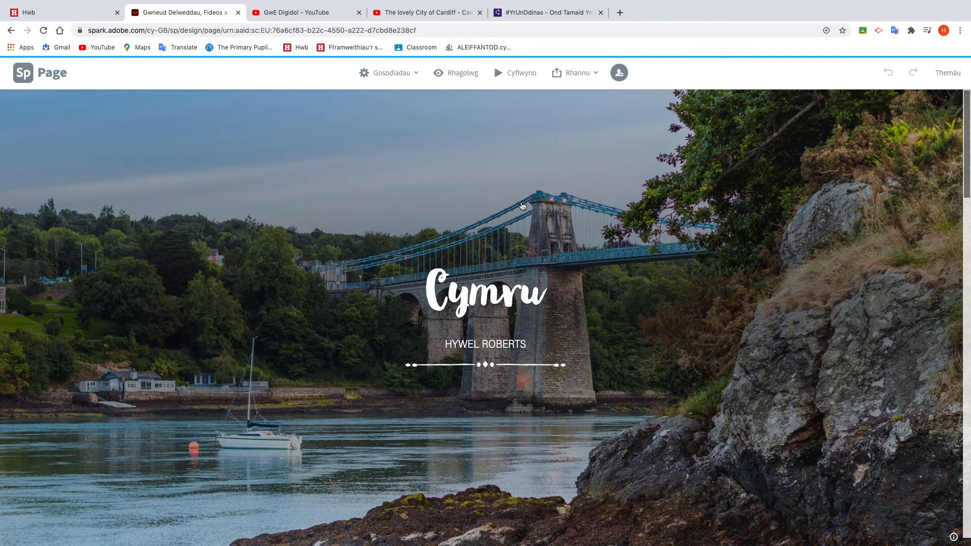
- Publish the page with a shareable link, copy that link and close the sharing dialog
left_click(582, 74)
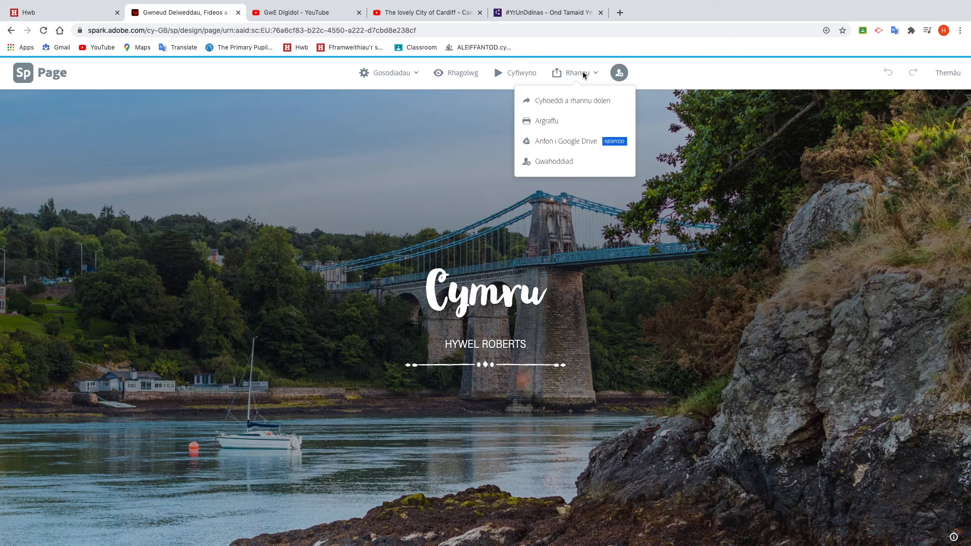
left_click(573, 103)
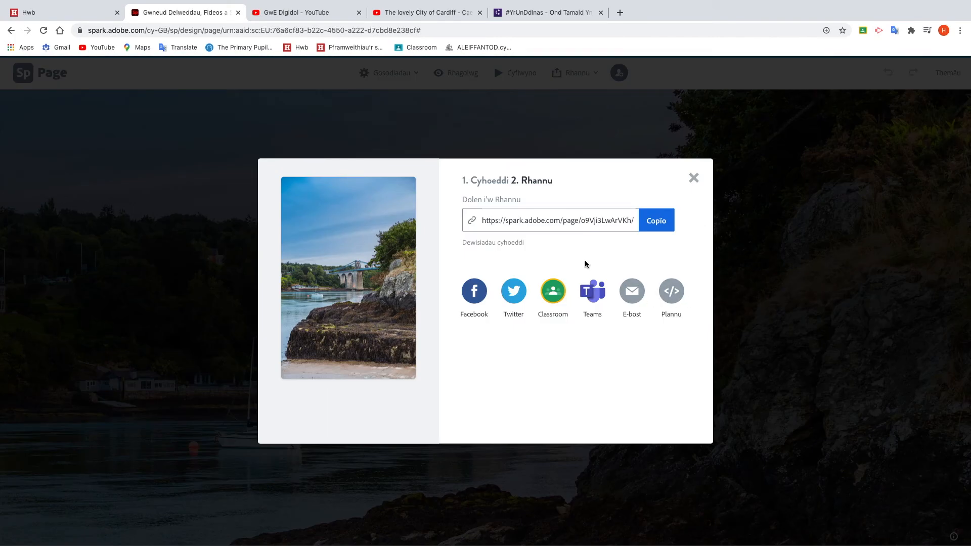
left_click(656, 220)
left_click(646, 226)
left_click(659, 228)
left_click(659, 228)
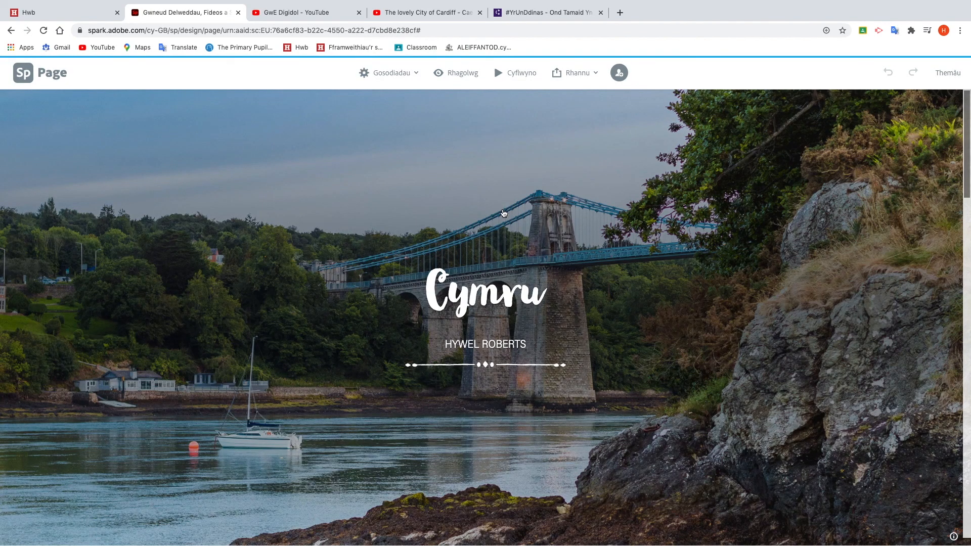